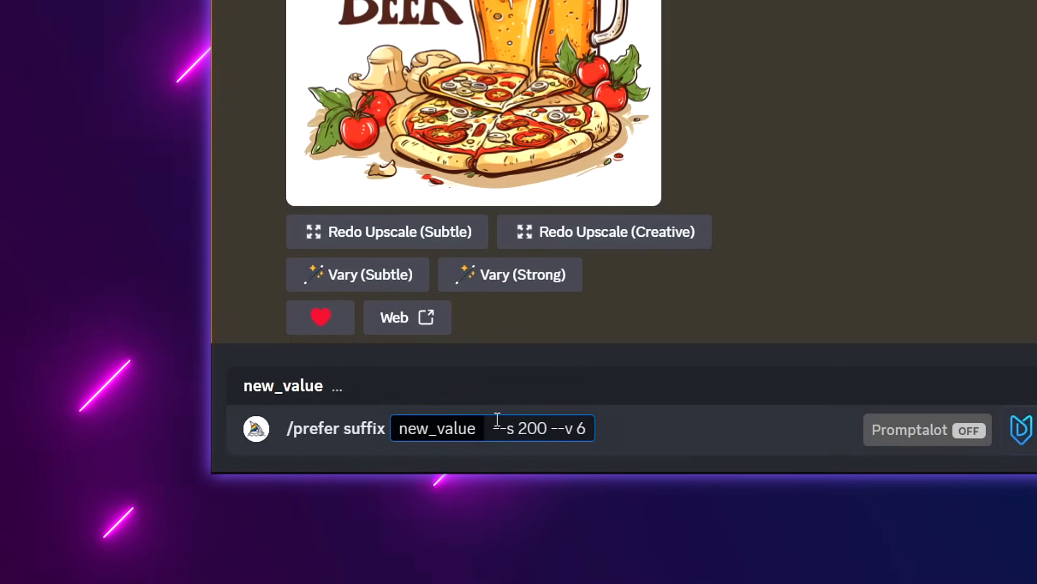
- Set the preferred prompt suffix to "--s 200 --v 6"
key("Return")
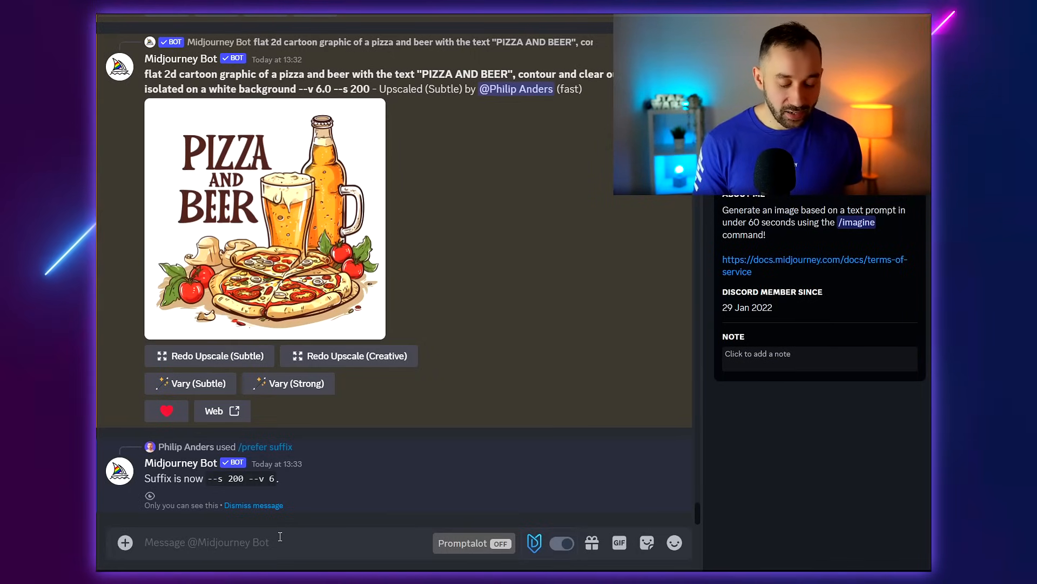
- Submit the imagine prompt "2d vector art of an avocado in the shape of a cat with the text "Avocado Cat" isolated on a white background"
type("/im")
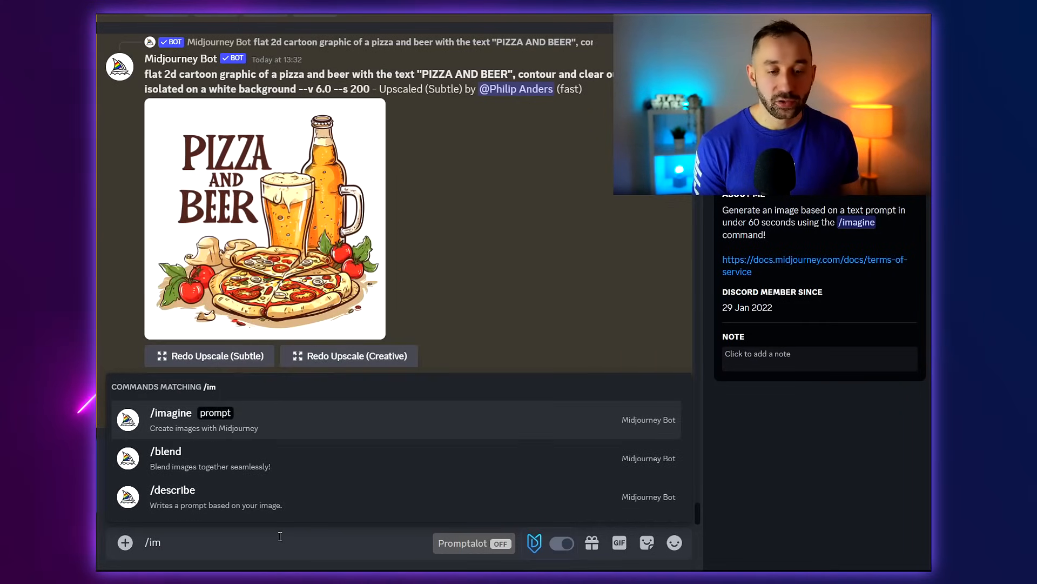
key("Tab")
type("2d vecto")
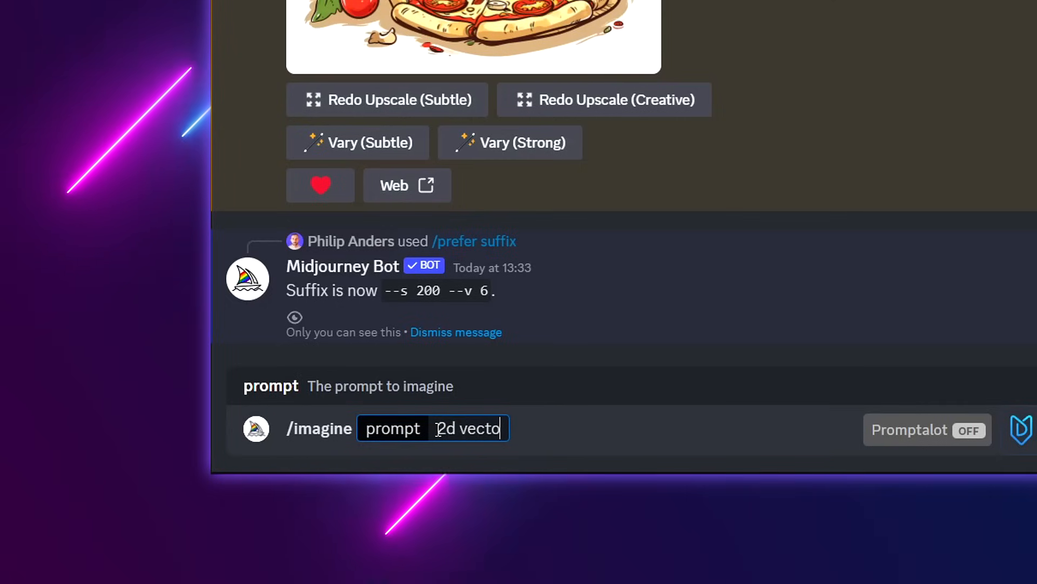
type("r art of an avocado ")
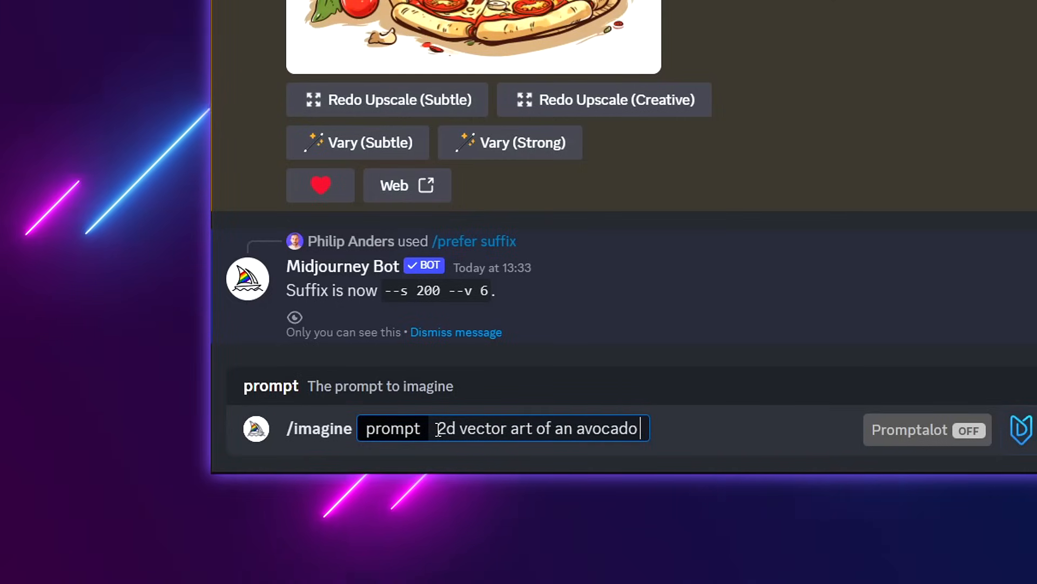
type("in the shape of a")
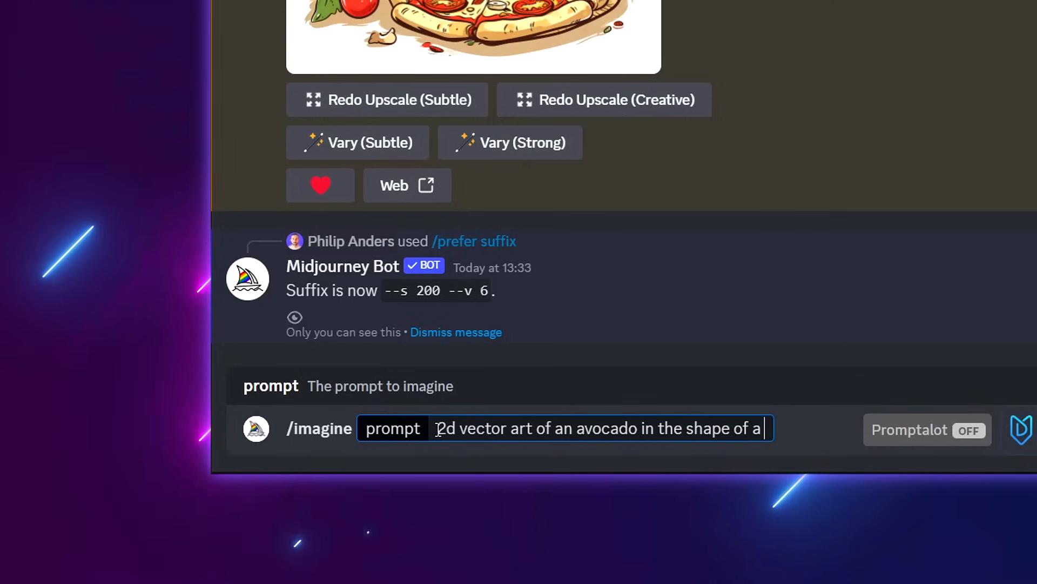
type(" cat with the text")
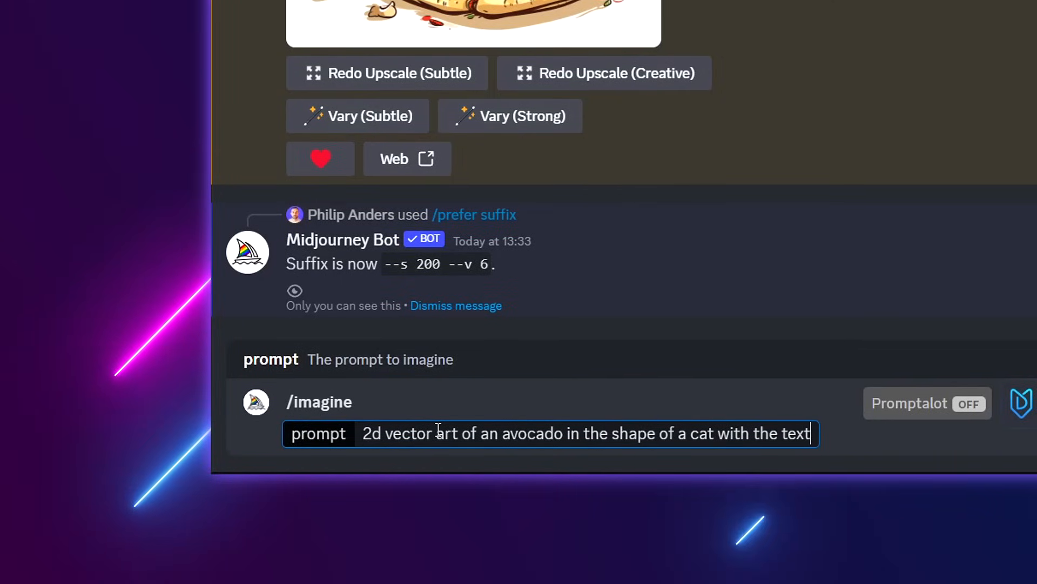
type(" \"\"")
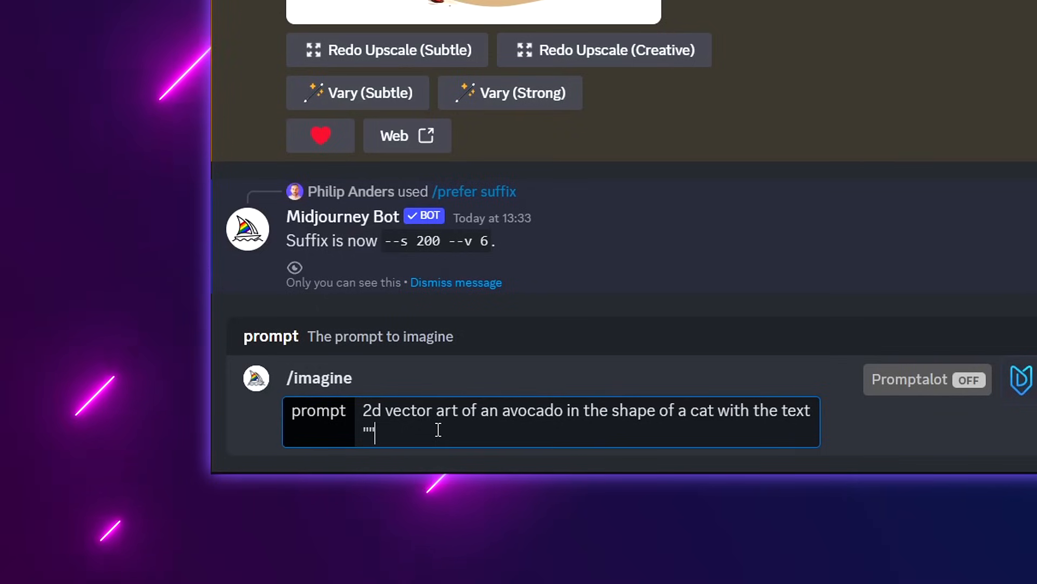
key("Left")
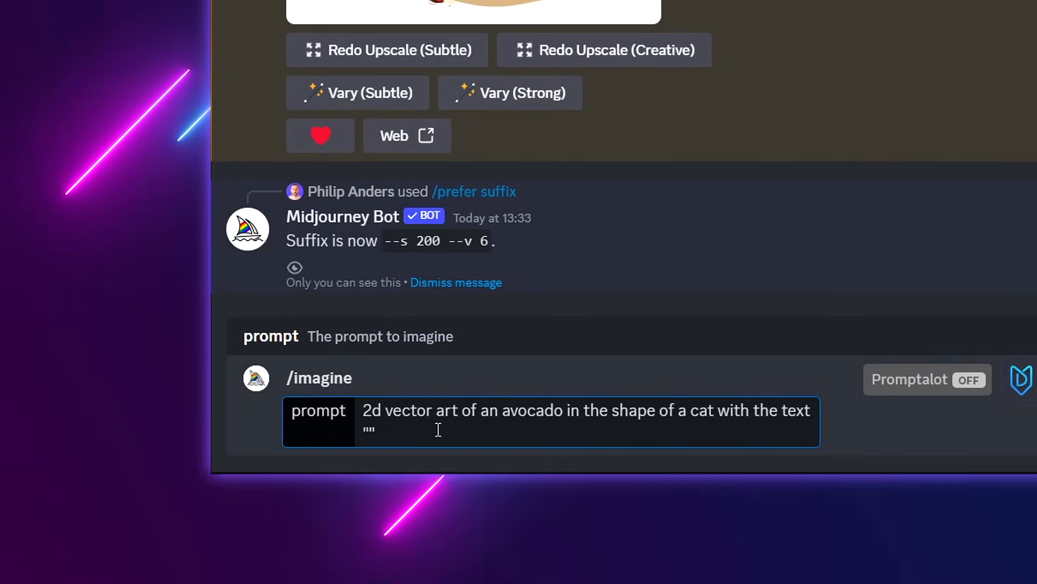
type("Avoca")
type("do Cat")
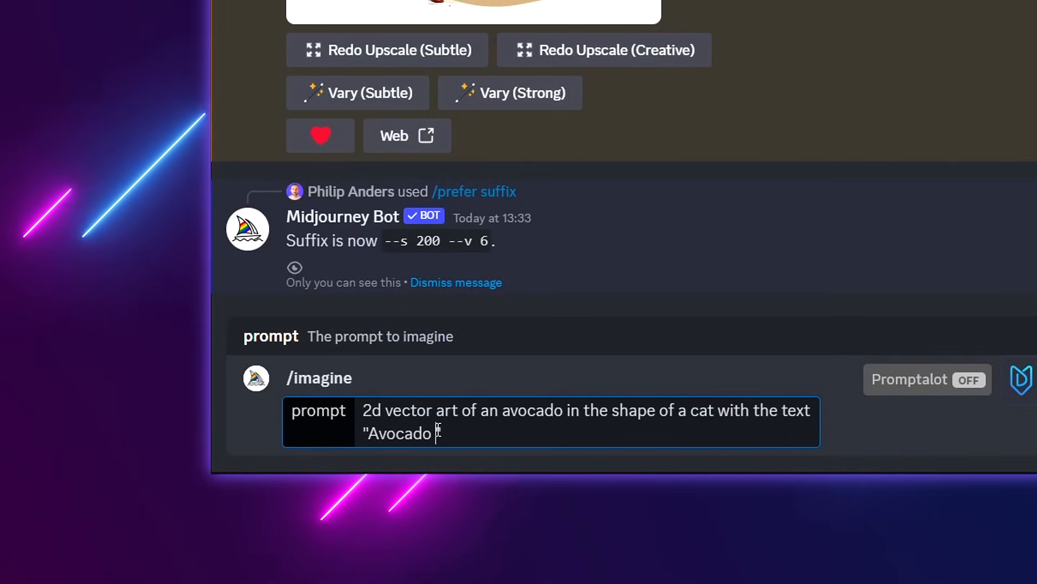
key("Right")
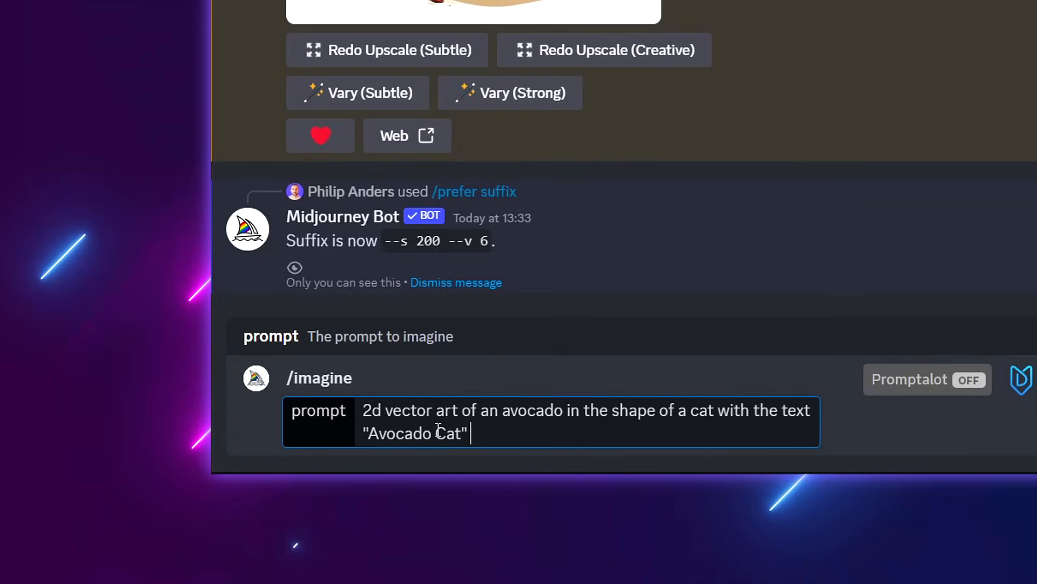
type("isolated on a ")
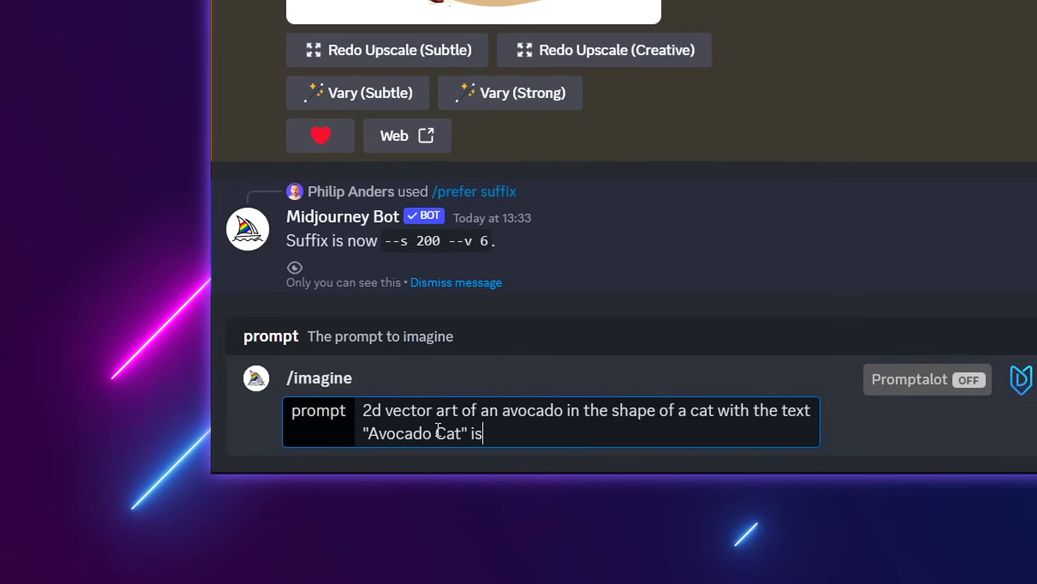
type("white background")
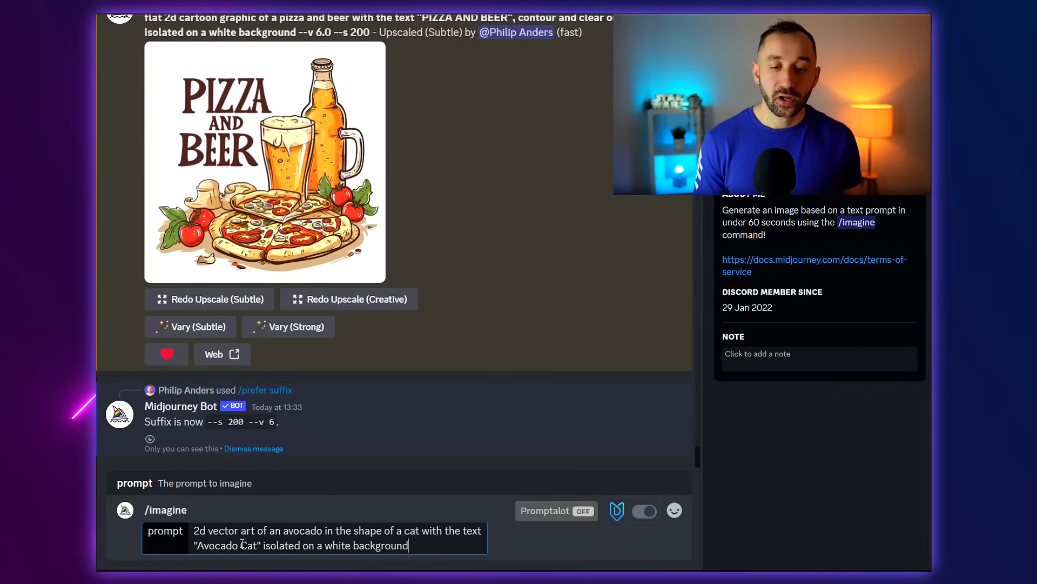
key("Return")
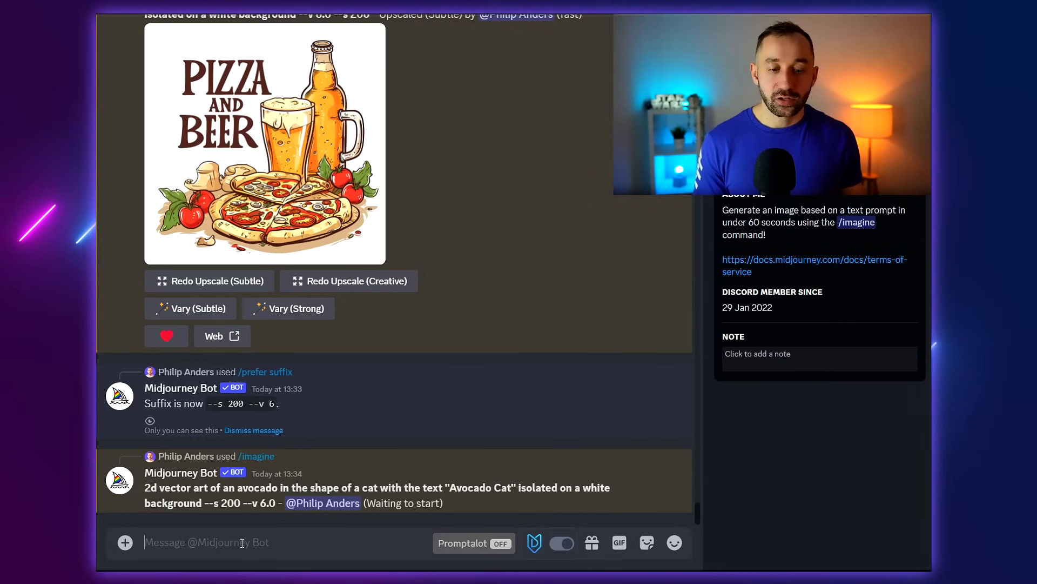
- Recall the 2d vector art avocado cat prompt and submit it unchanged a second time
key("Up")
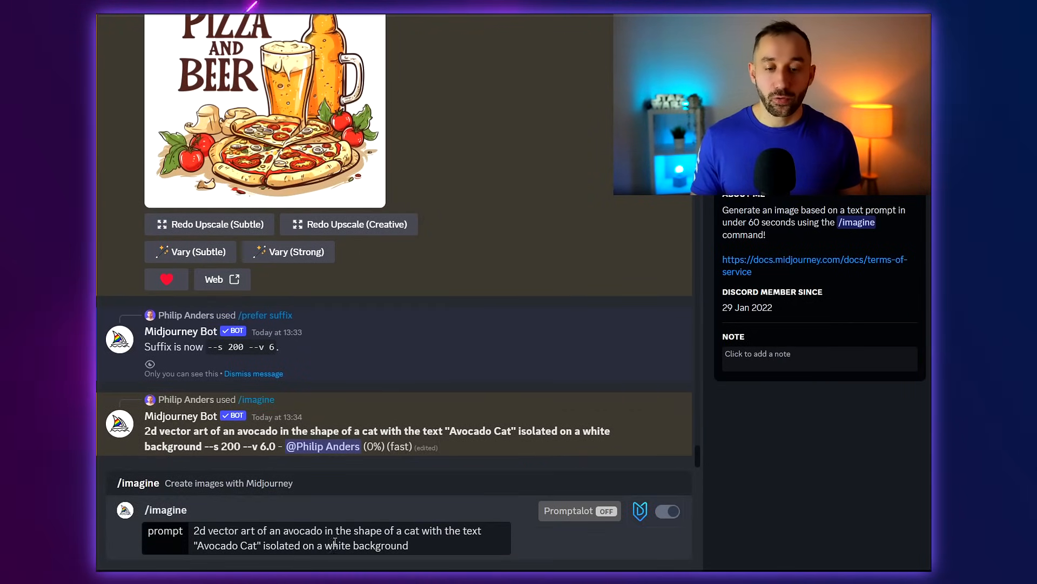
left_click(235, 529)
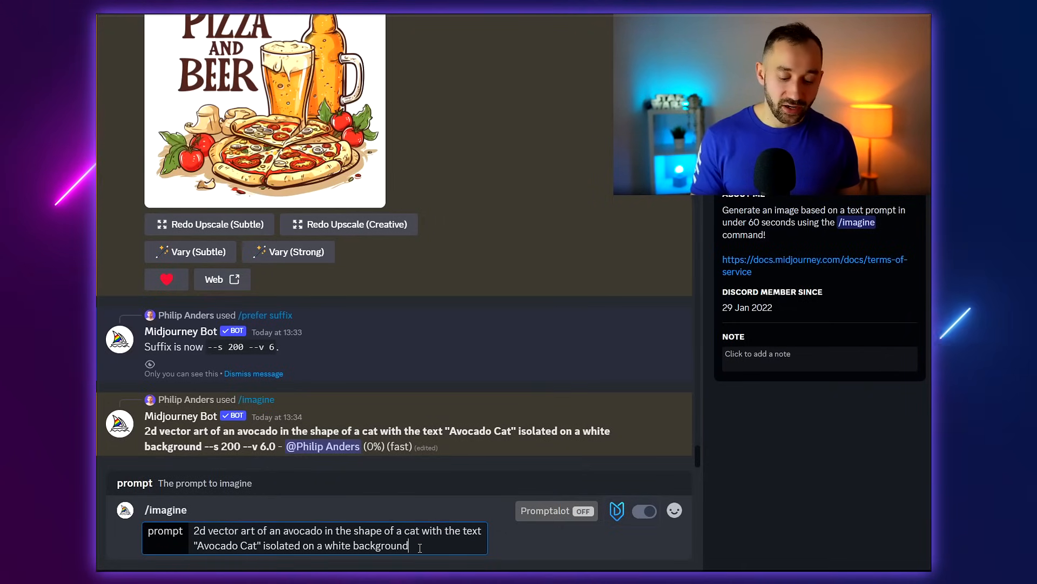
key("Return")
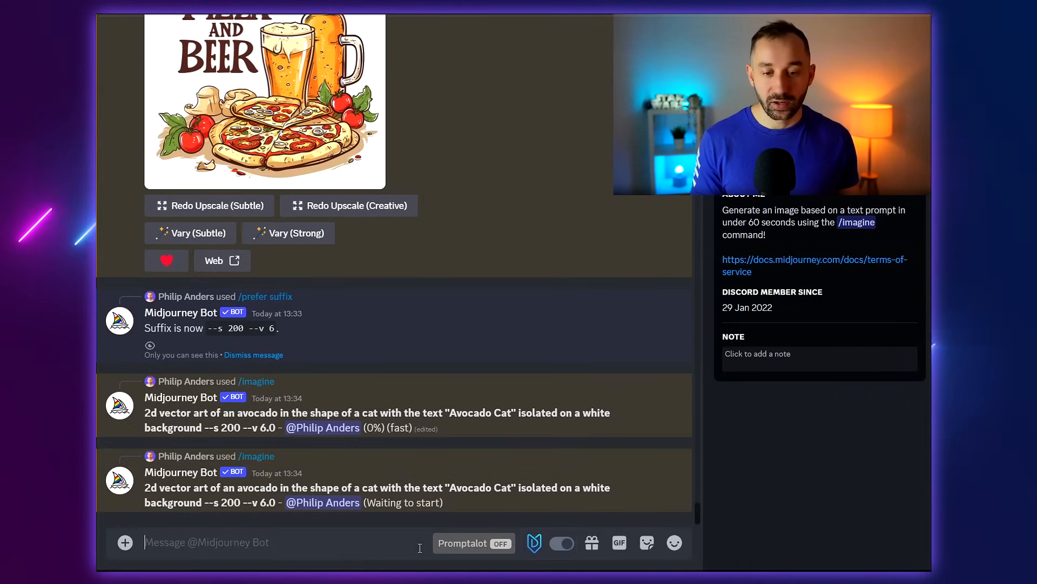
- Reuse the avocado cat prompt with its opening words replaced by "cartoon illustration of an" and submit it
type("/imagine prompt 2d vector art of an avocado in the shape of a cat with the text \"Avocado Cat\" isolated on a white background")
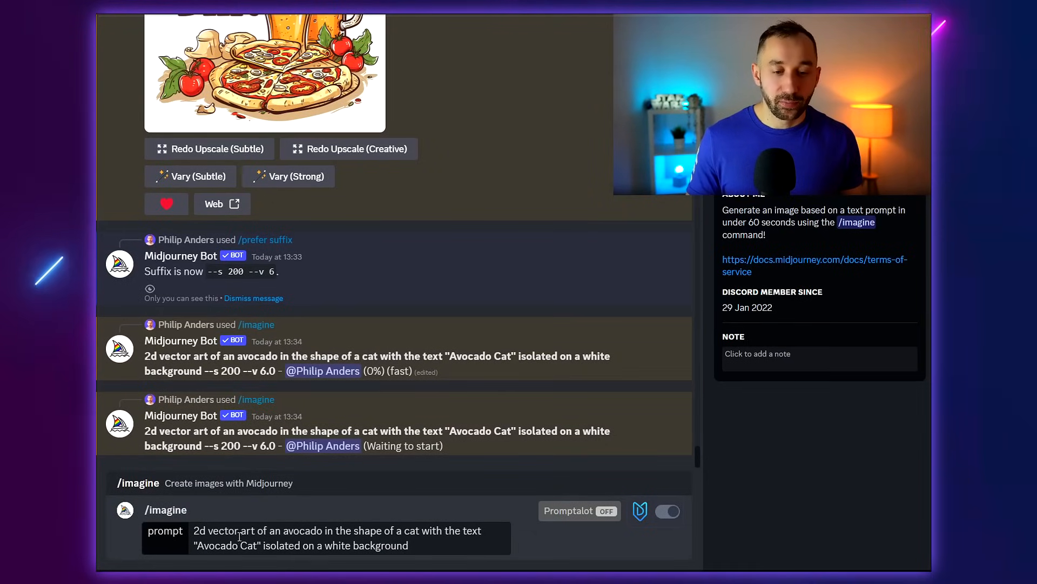
left_click_drag(190, 532, 317, 534)
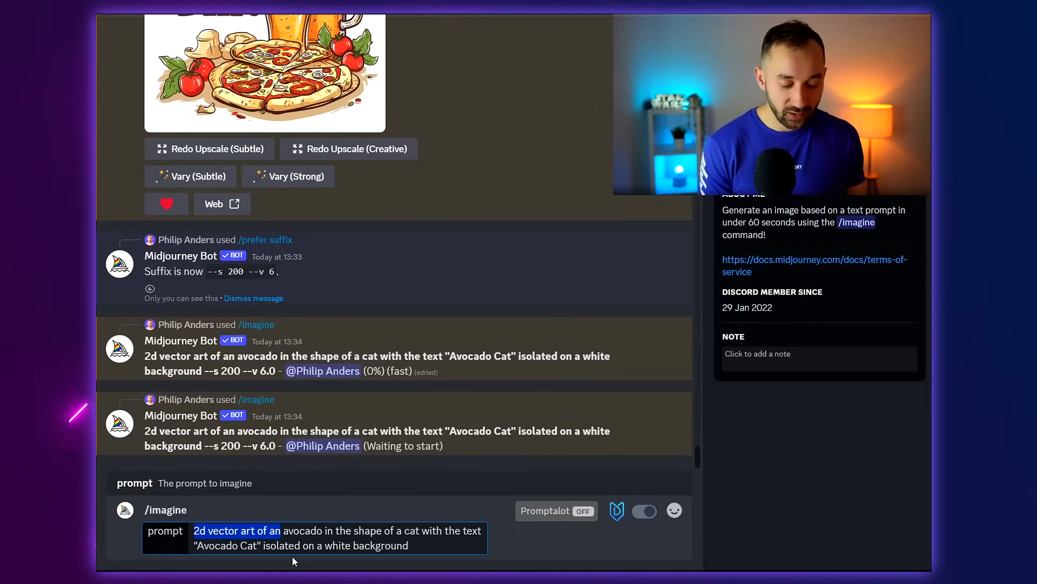
type("cartoon illustra")
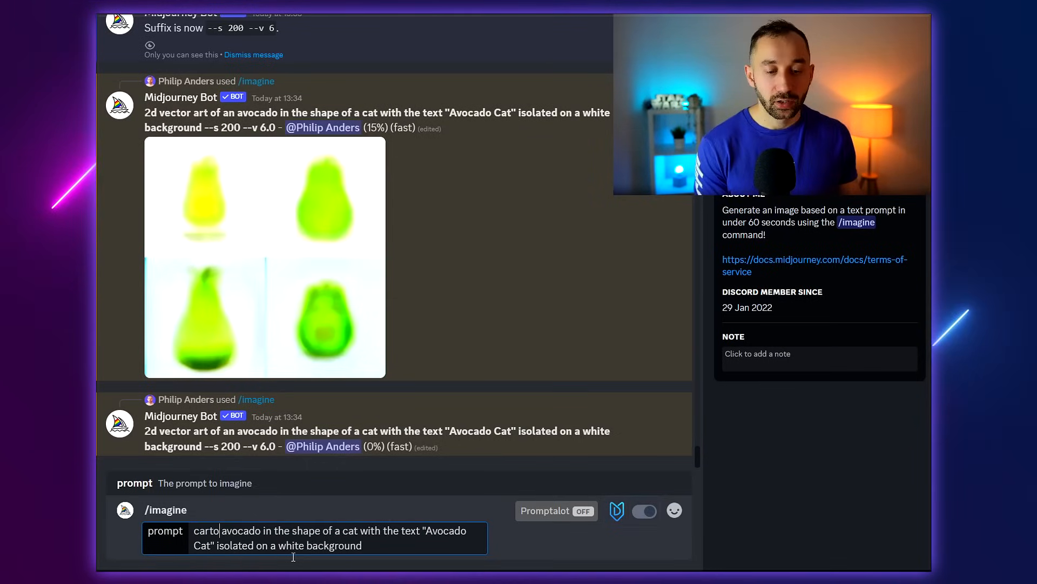
type("tion of an")
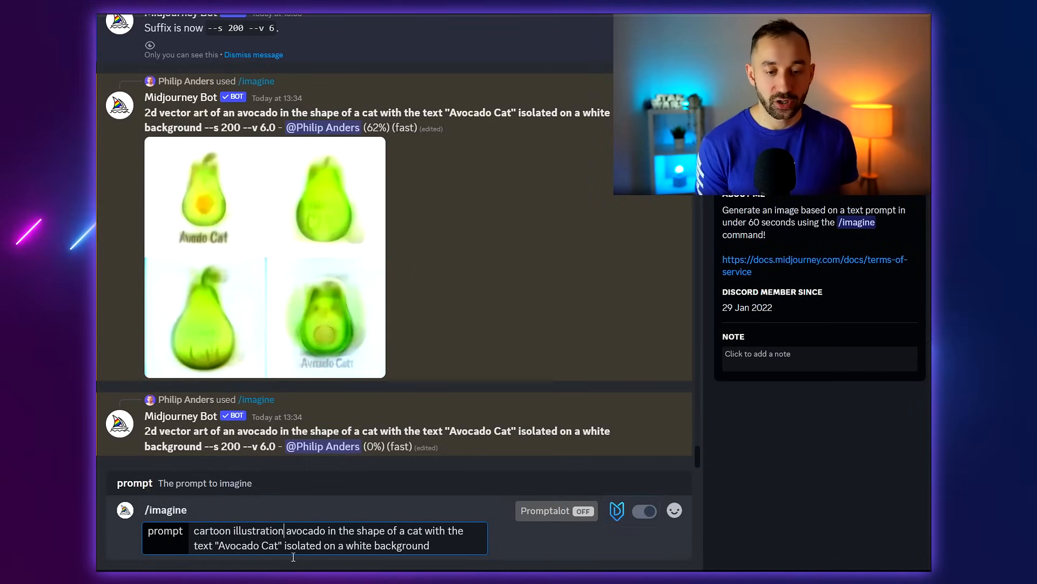
key("Return")
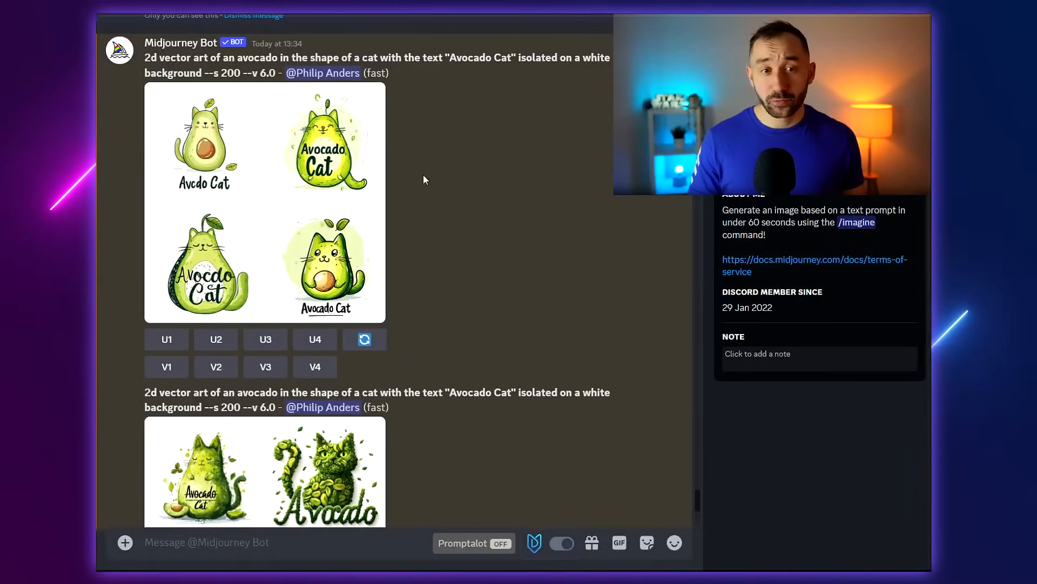
- Enlarge both 2d vector art image grids in turn and examine the cat designs and the "Avocado Cat" lettering
left_click(215, 134)
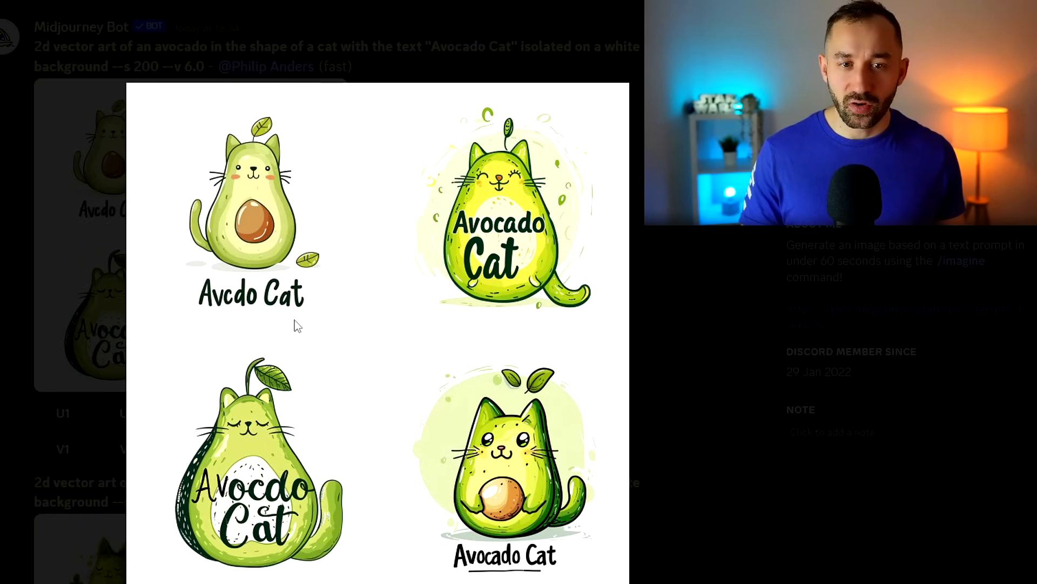
left_click(656, 301)
scroll(540, 379, "down", 5)
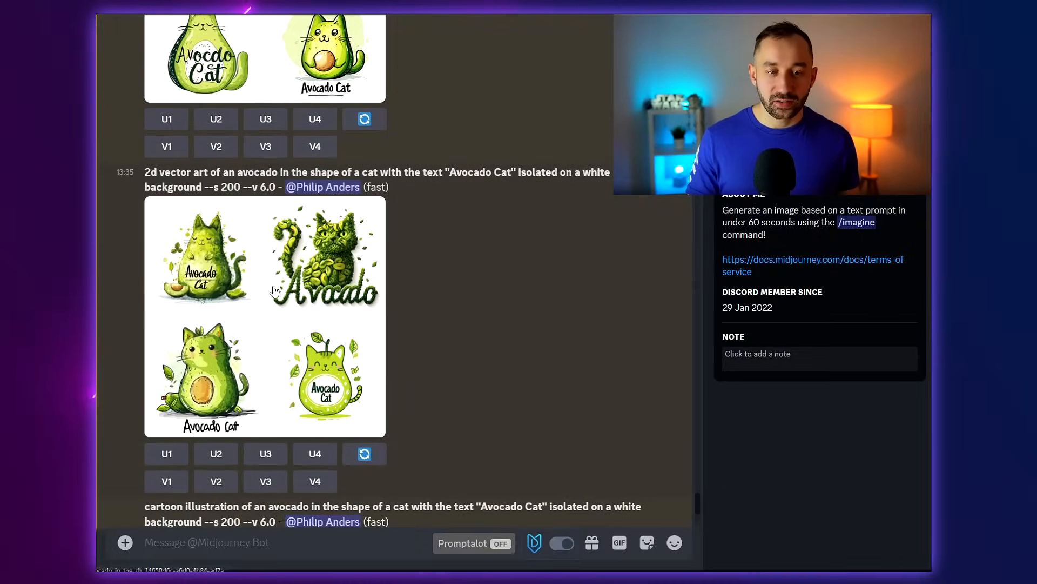
left_click(274, 291)
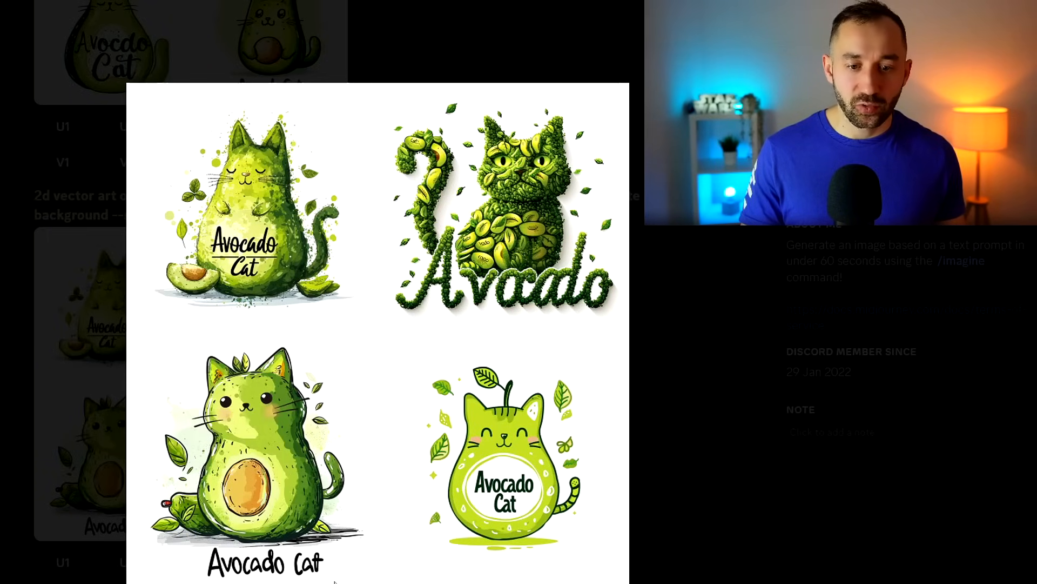
left_click(677, 484)
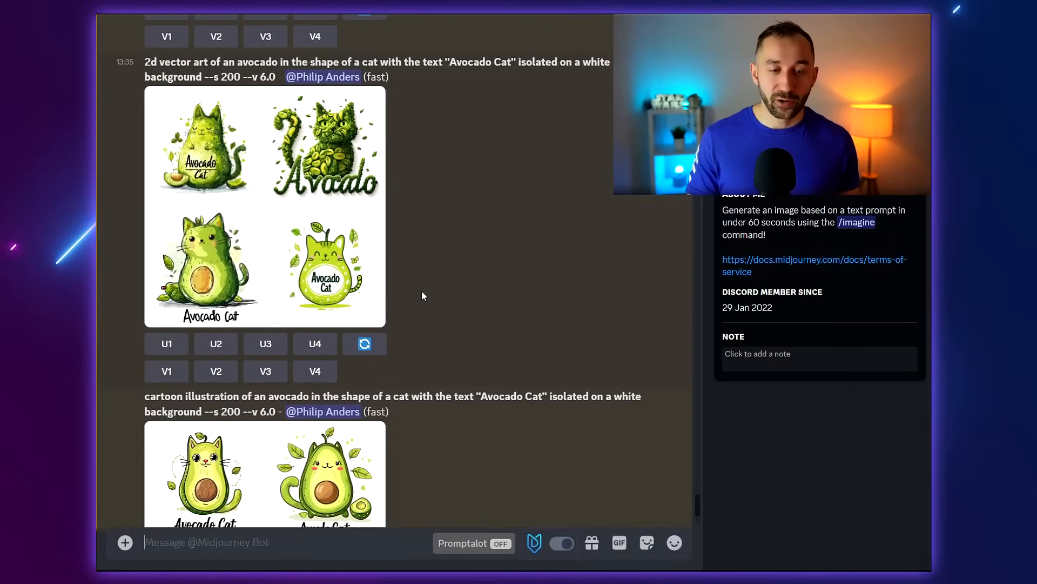
- Enlarge the first cartoon illustration grid and check its four designs and the spelling of "Avocado Cat"
scroll(421, 292, "down", 2)
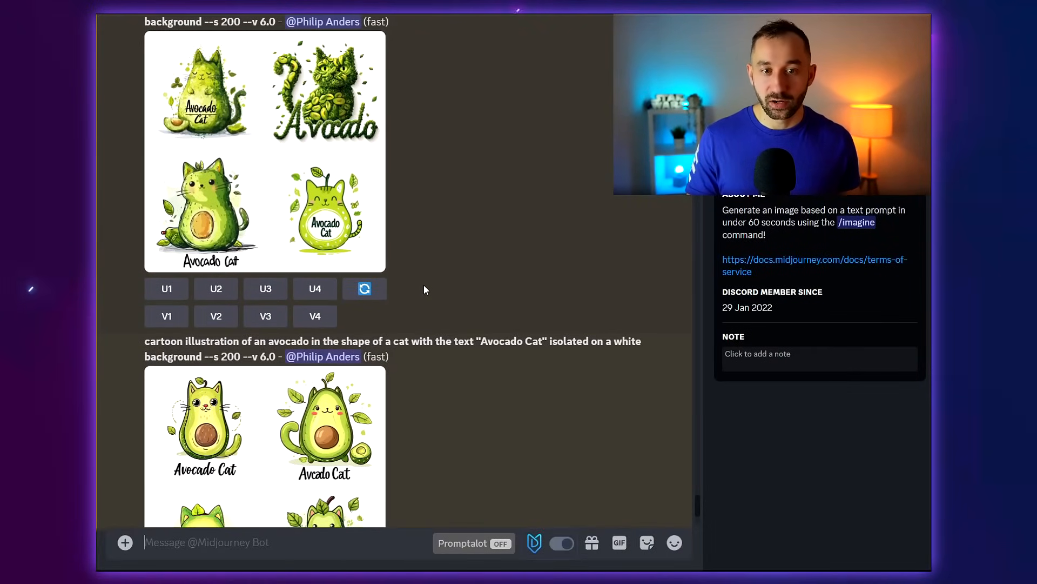
scroll(423, 284, "down", 2)
scroll(431, 305, "down", 3)
scroll(424, 249, "down", 1)
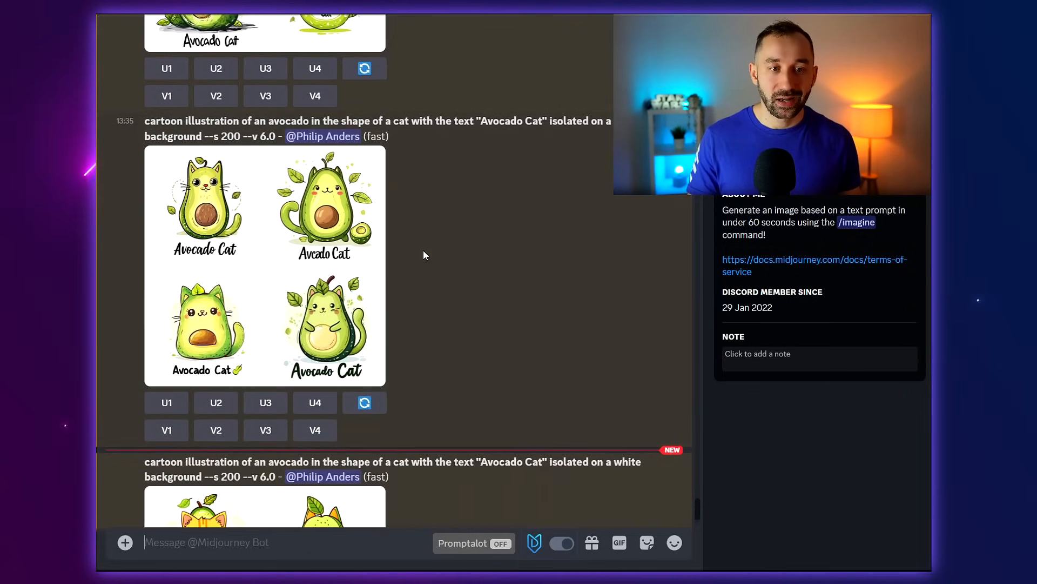
scroll(424, 254, "down", 1)
left_click(285, 219)
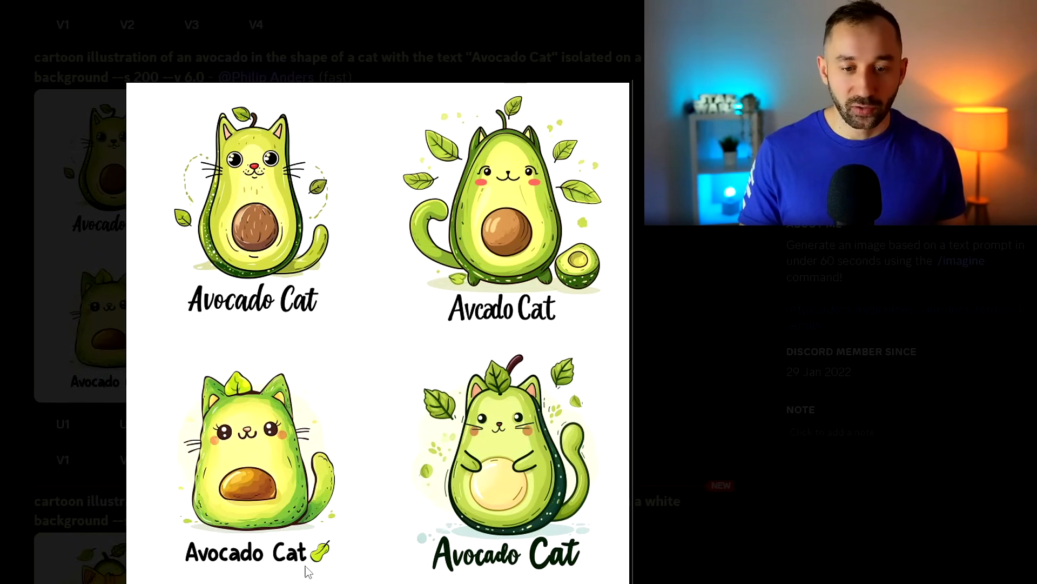
left_click(699, 496)
- Enlarge the second cartoon illustration grid to check its designs and lettering, and compare it with the first cartoon grid
scroll(499, 438, "down", 5)
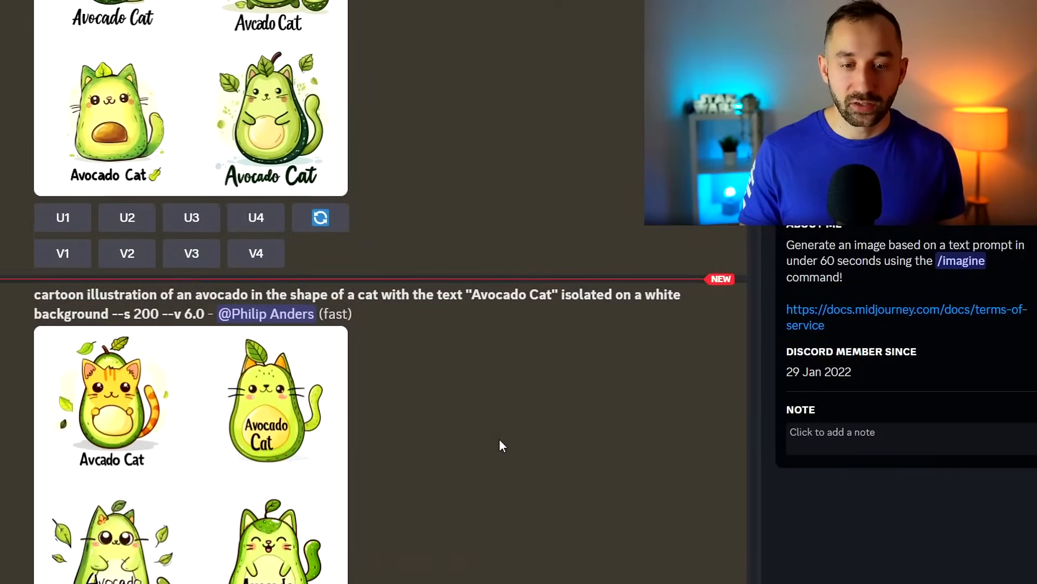
left_click(285, 474)
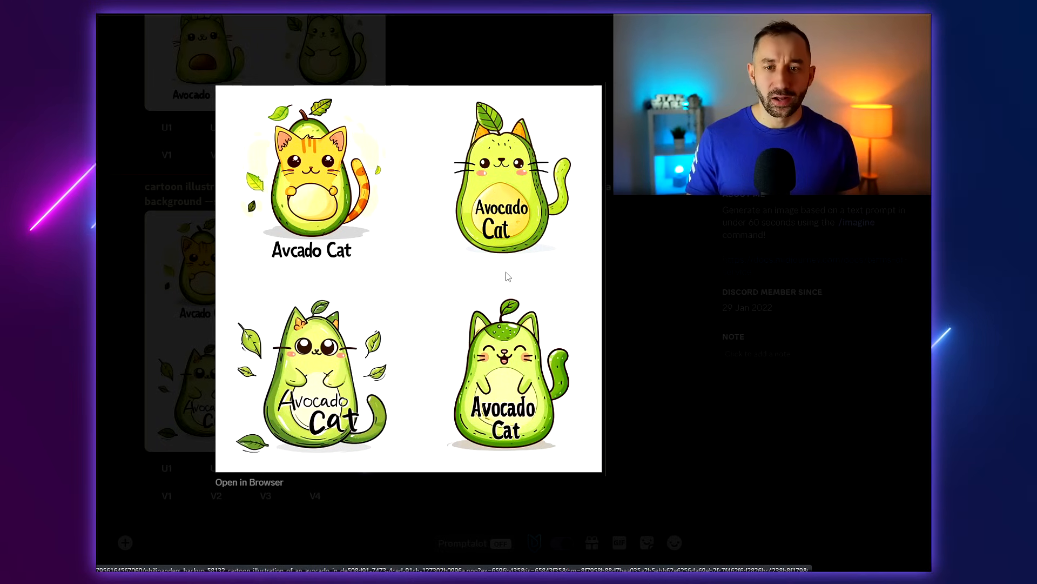
left_click(689, 399)
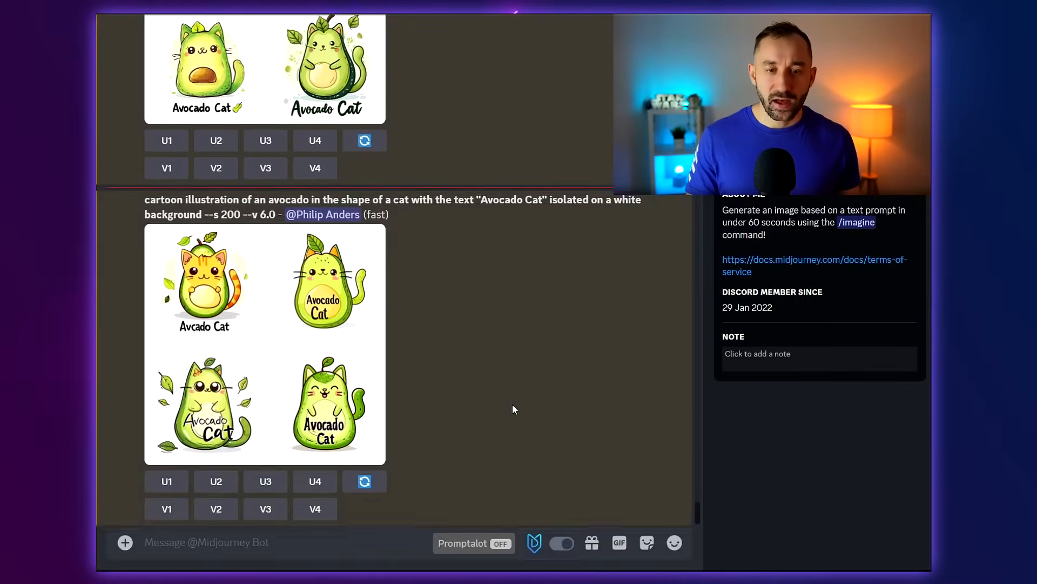
scroll(512, 404, "up", 5)
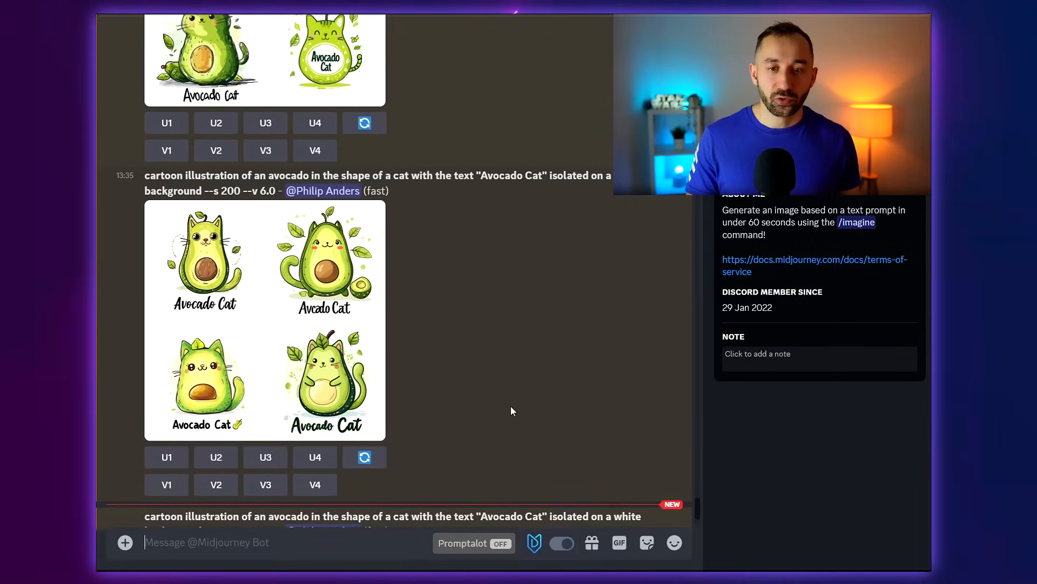
scroll(511, 410, "down", 4)
scroll(511, 411, "down", 2)
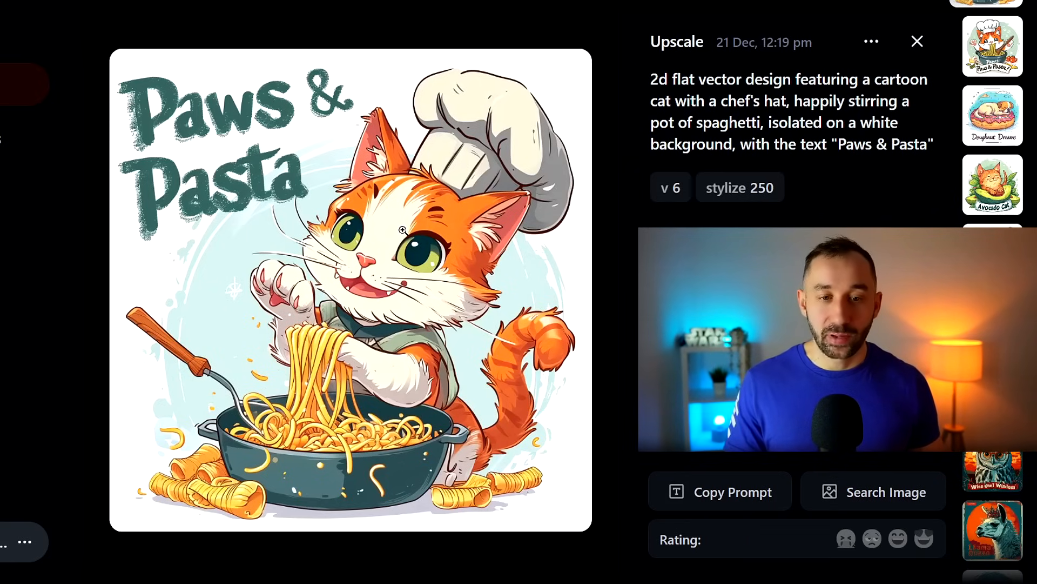
- Compare the two upscaled "Paws & Pasta" chef cat designs in the Midjourney web gallery
scroll(399, 232, "down", 1)
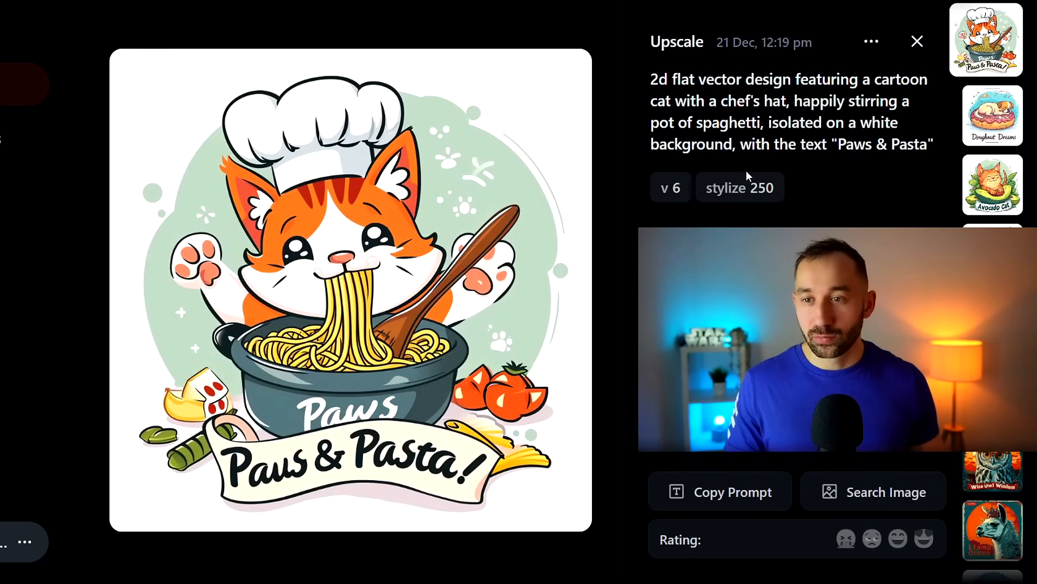
key("Up")
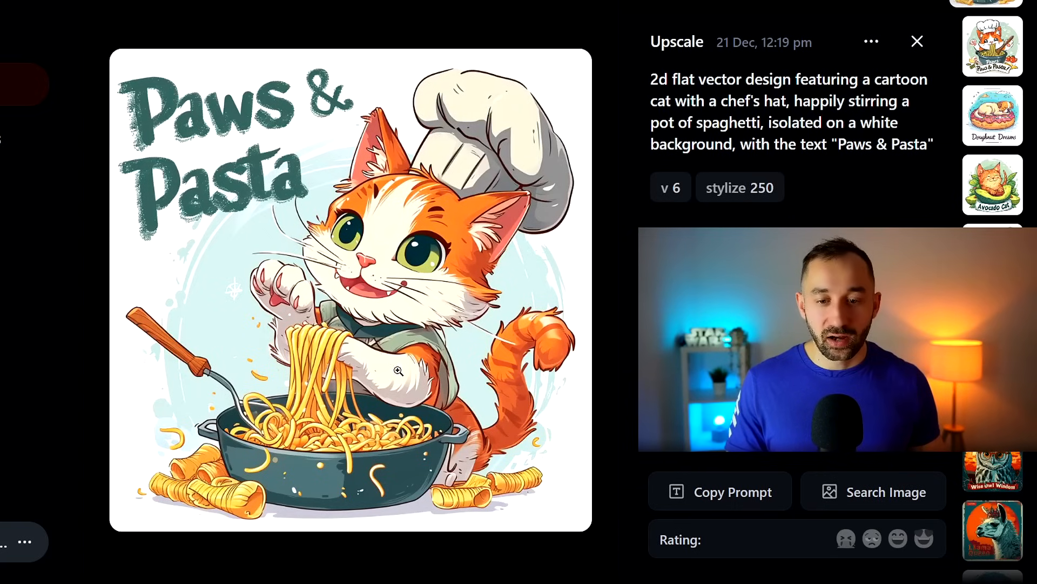
- Recheck the "Paws & Pasta" designs and compare the lettering of the two "BEER AND COOKIES" upscales, one teal and one on white
key("Down")
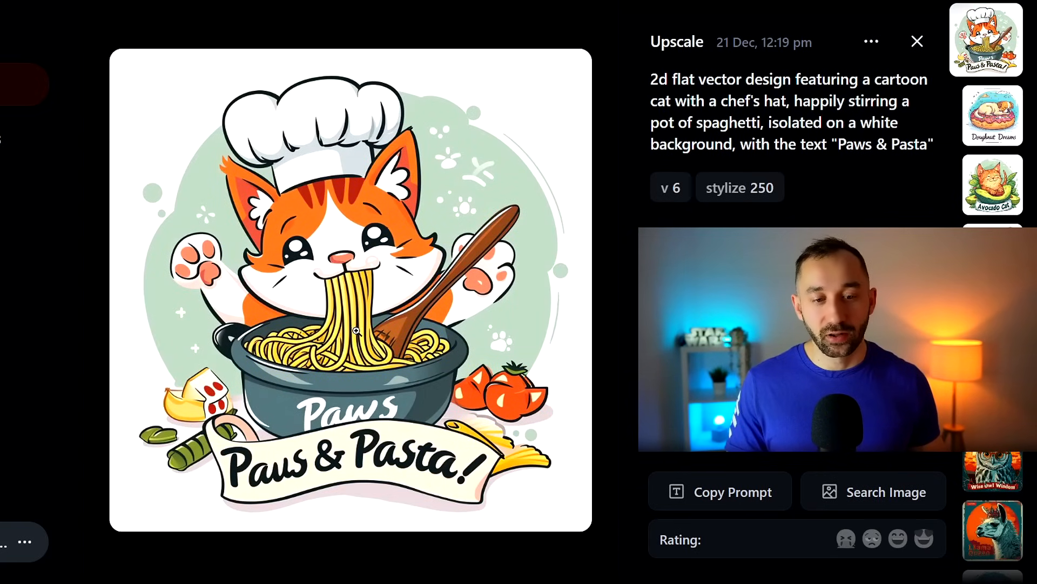
key("Down")
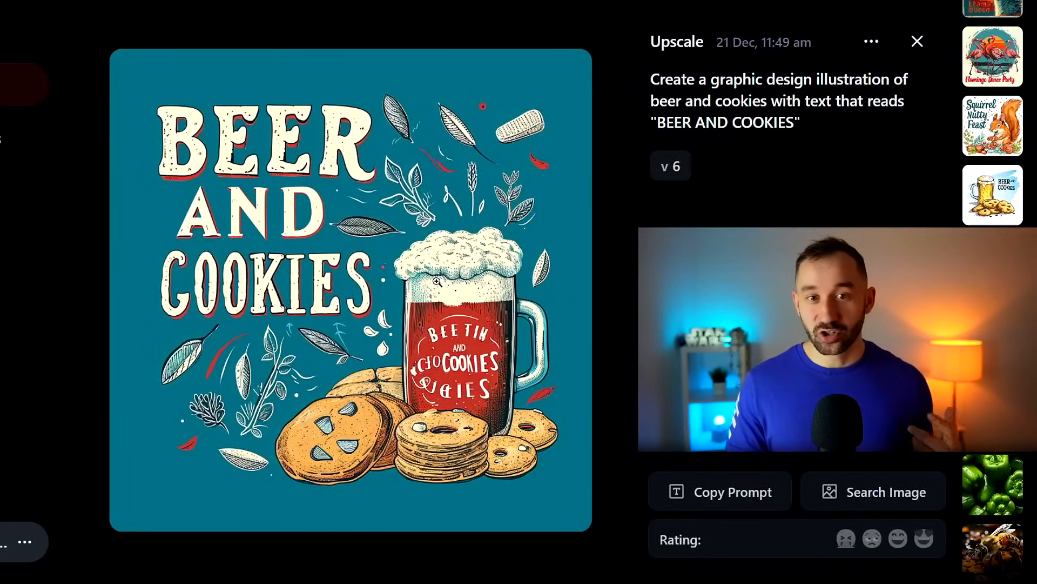
key("Up")
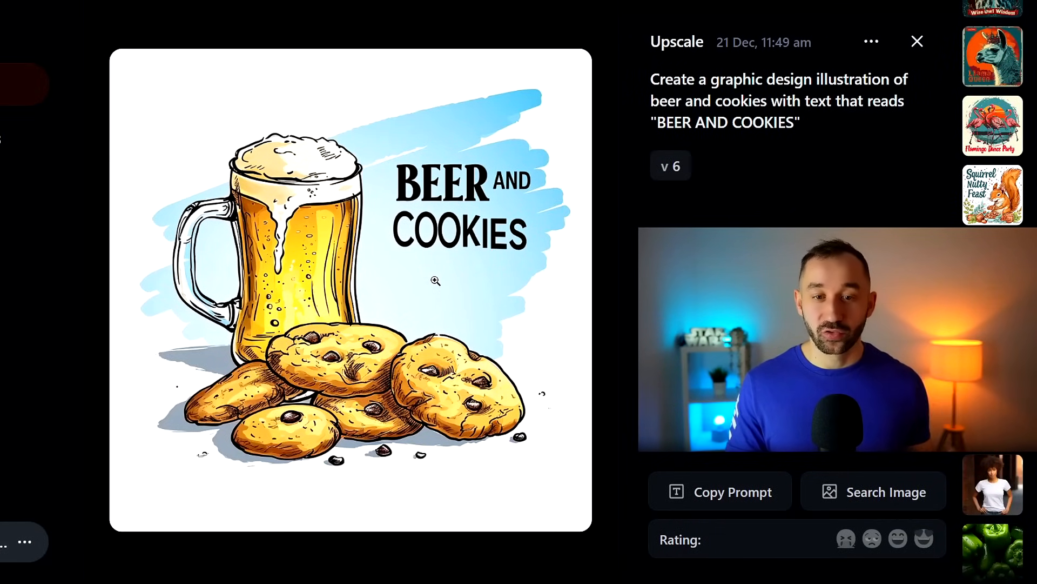
key("Down")
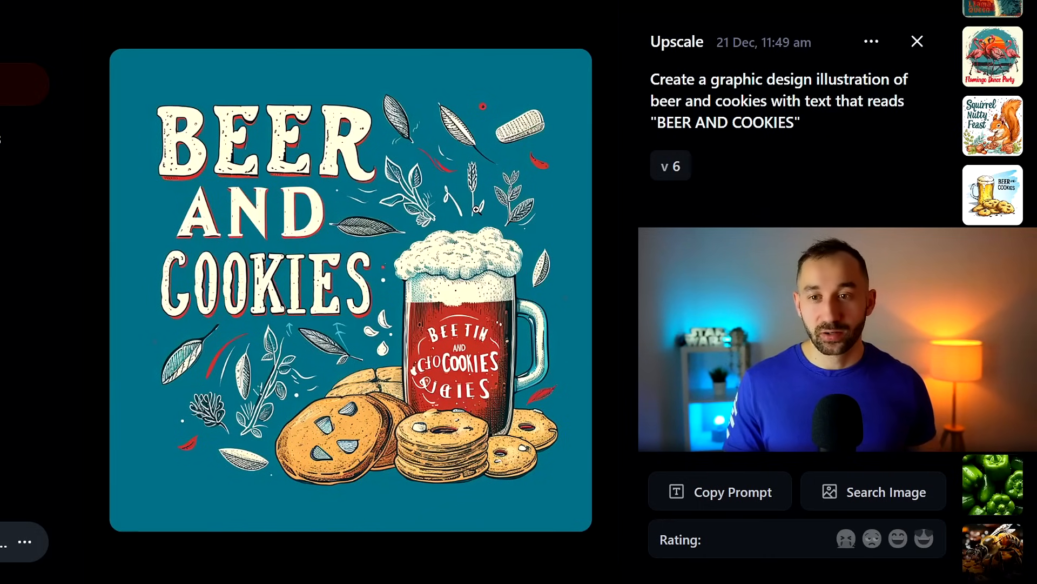
scroll(477, 210, "down", 1)
scroll(477, 210, "up", 2)
scroll(476, 211, "down", 1)
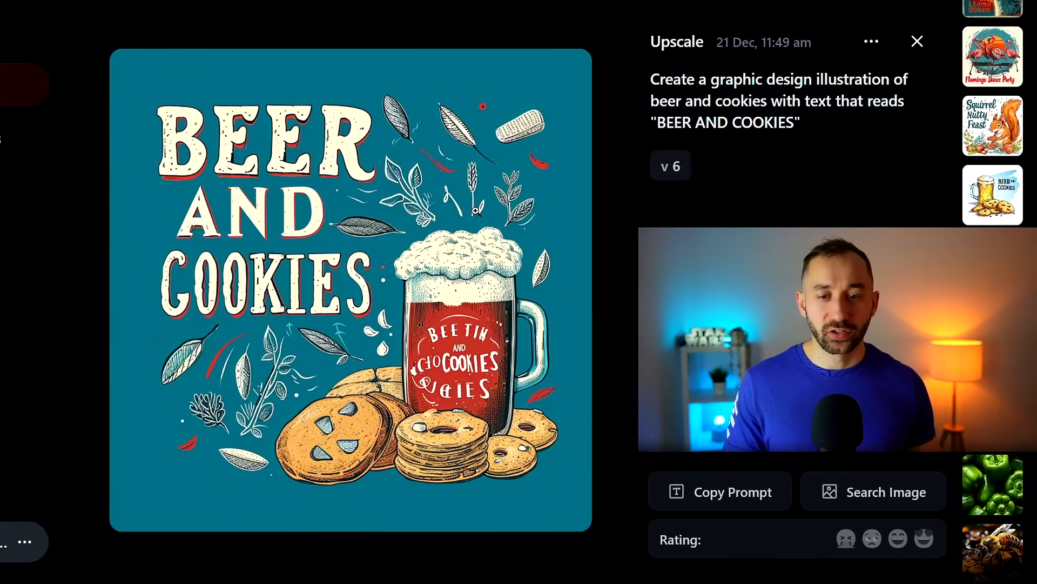
scroll(447, 194, "up", 1)
scroll(448, 195, "down", 1)
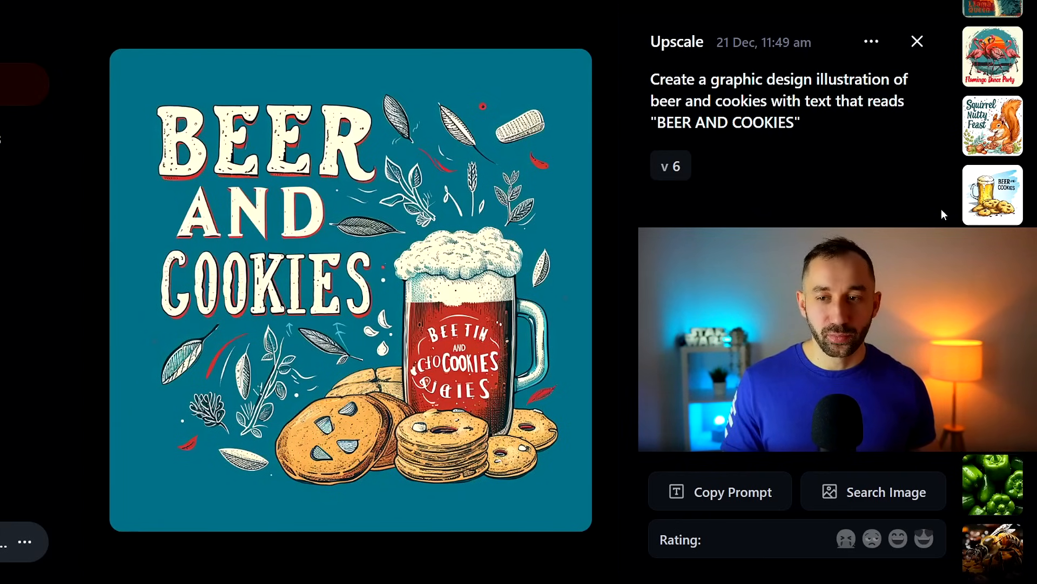
left_click(978, 188)
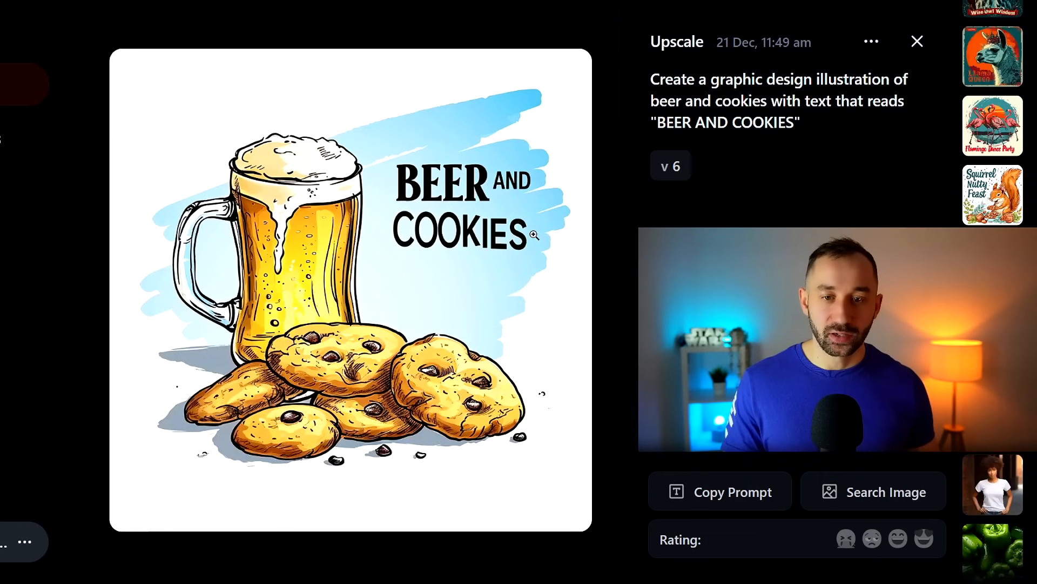
- View the "Squirrel Nutty Feast" illustration and browse the other vector upscales to the "Sloth Speed Champion" design
left_click(1003, 208)
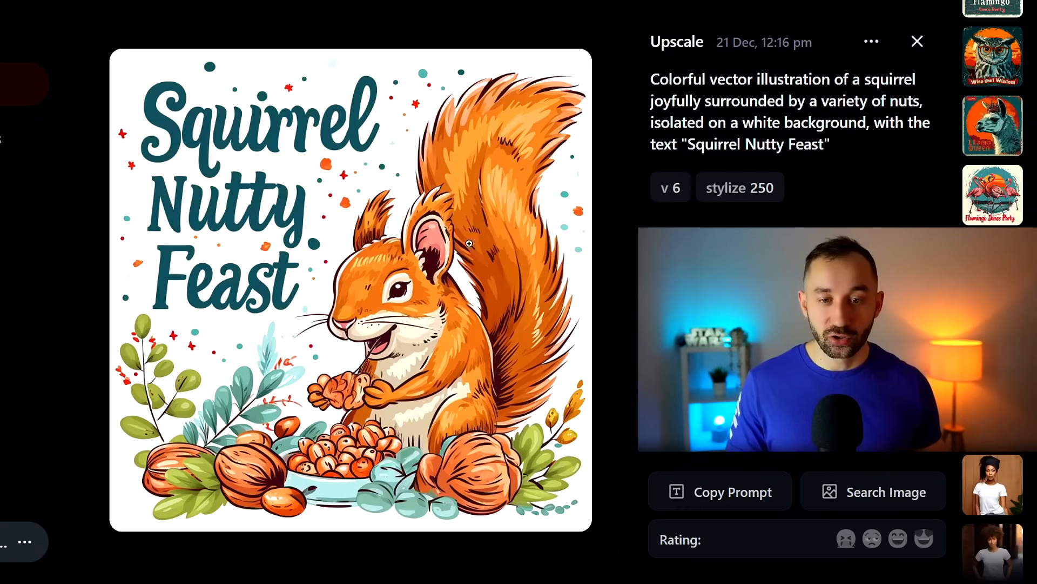
key("Left")
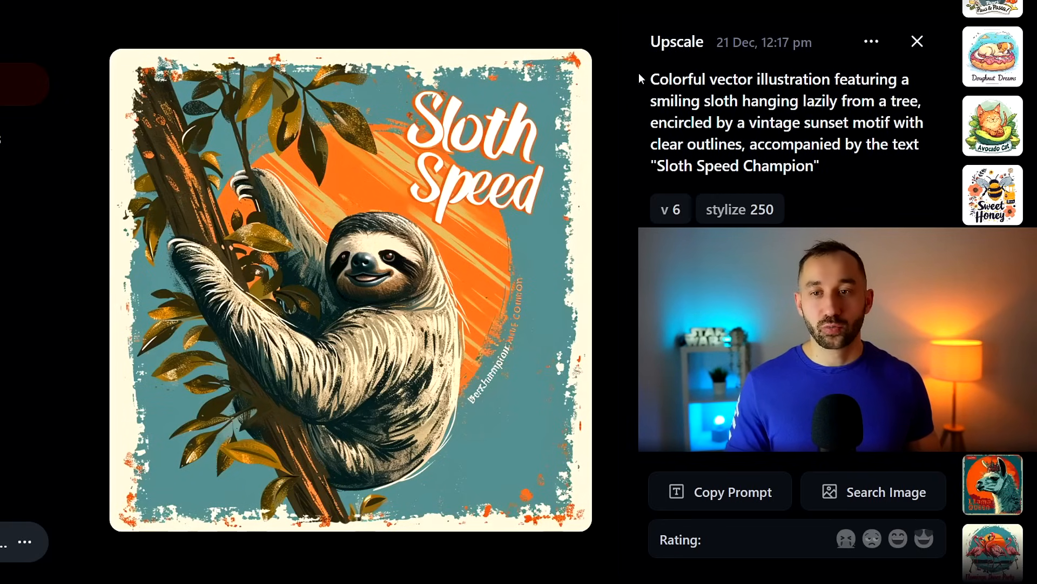
mouse_move(695, 46)
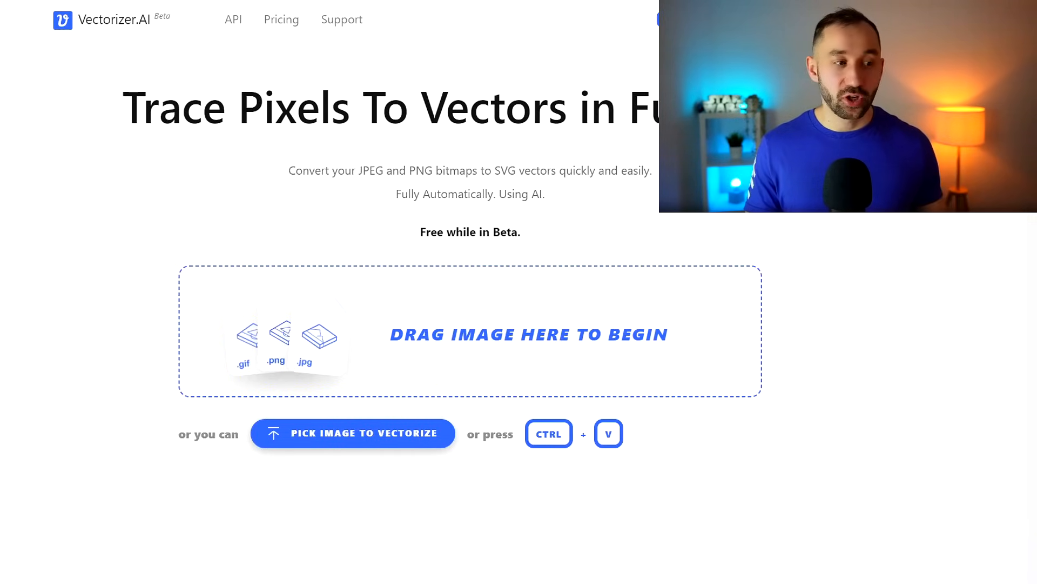
- Load Avocado Cat.png into Vectorizer.AI and compare the outline edges of the traced vector with the original image
left_click_drag(93, 519, 416, 337)
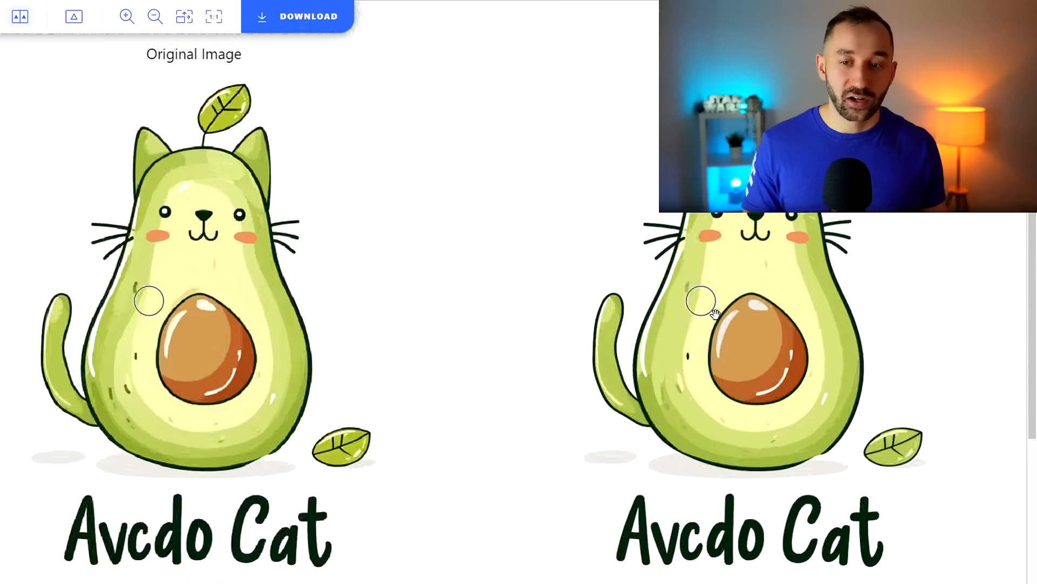
scroll(716, 314, "up", 10)
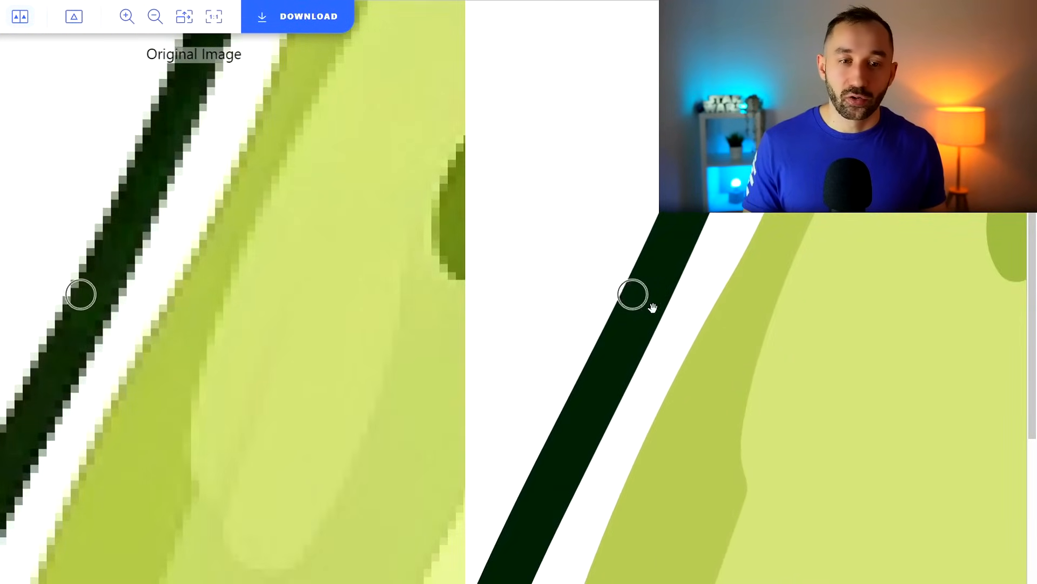
scroll(651, 307, "up", 3)
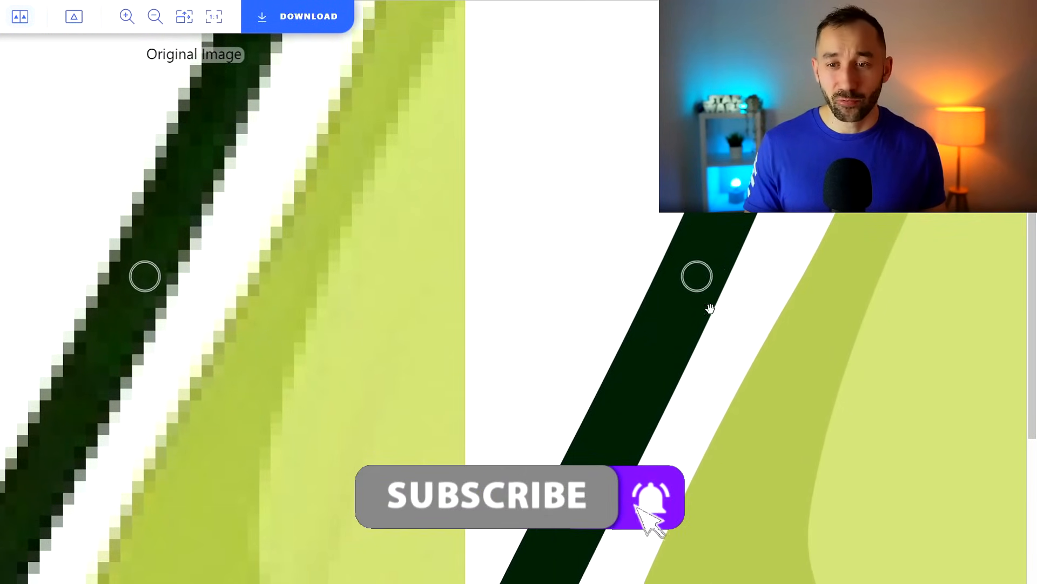
scroll(710, 303, "down", 12)
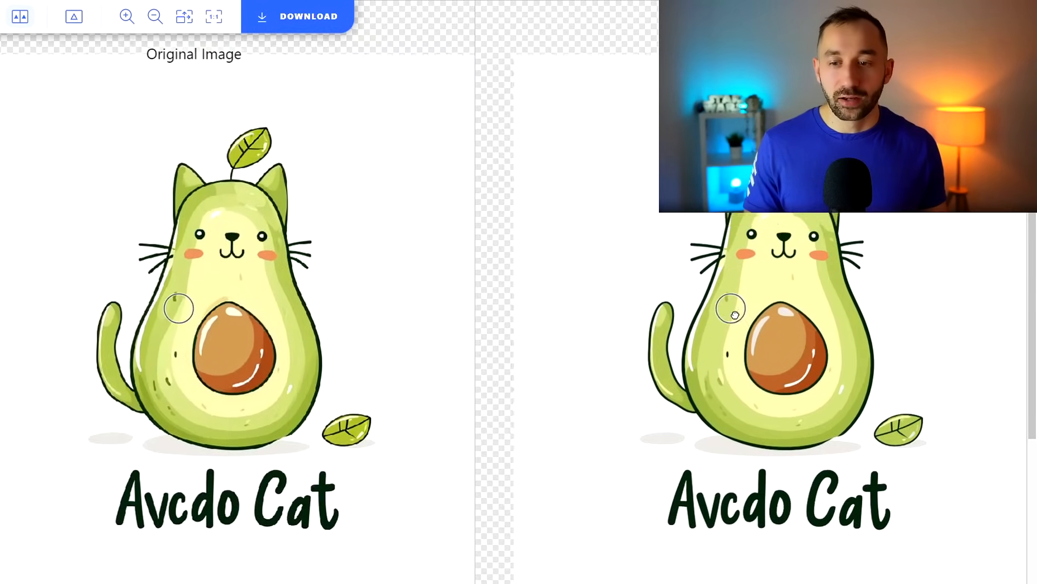
- Open the download options for the traced Avocado Cat.png and review the SVG export settings
left_click(295, 24)
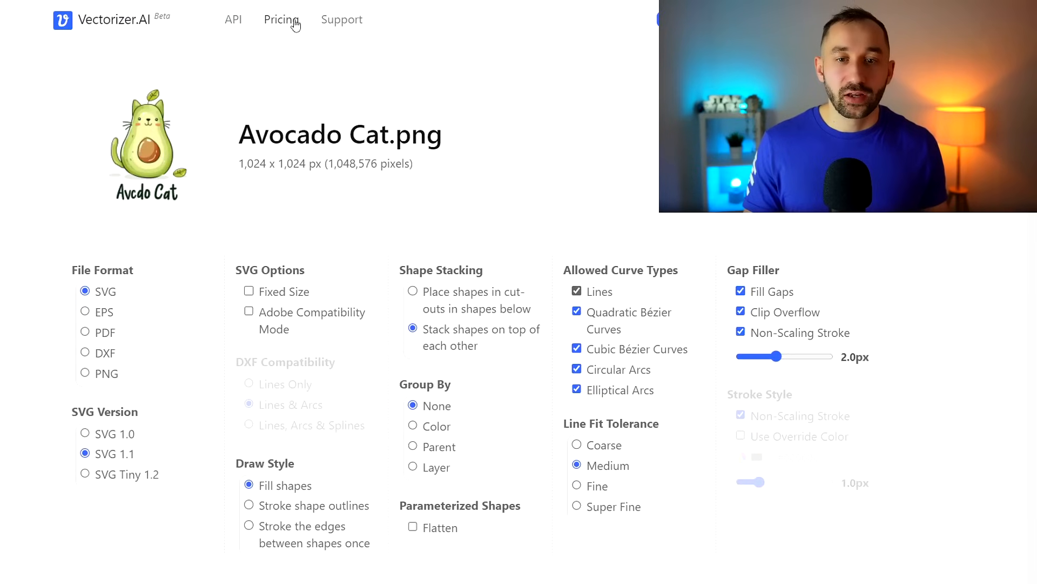
scroll(547, 279, "down", 1)
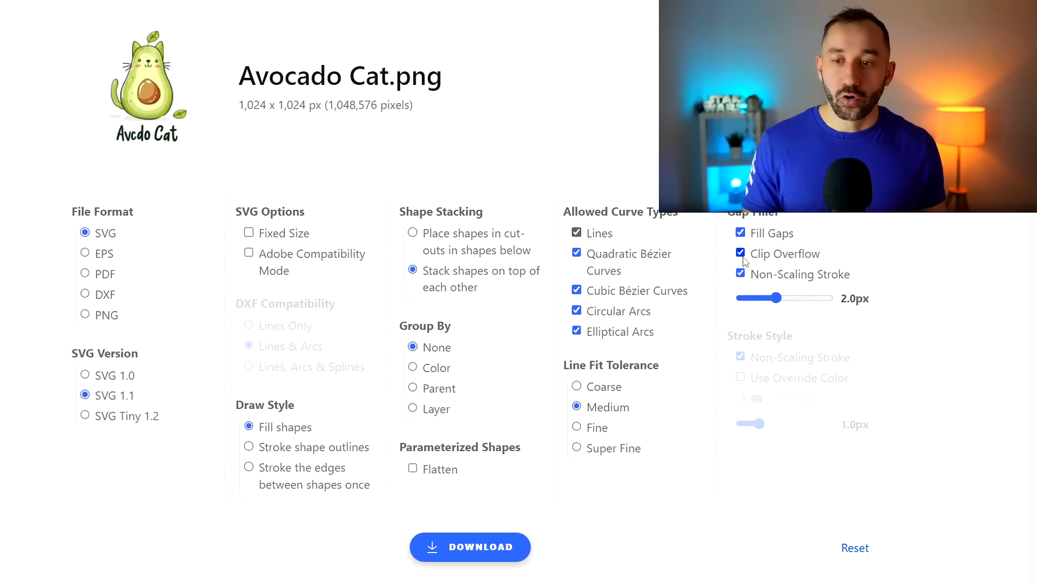
scroll(497, 534, "down", 1)
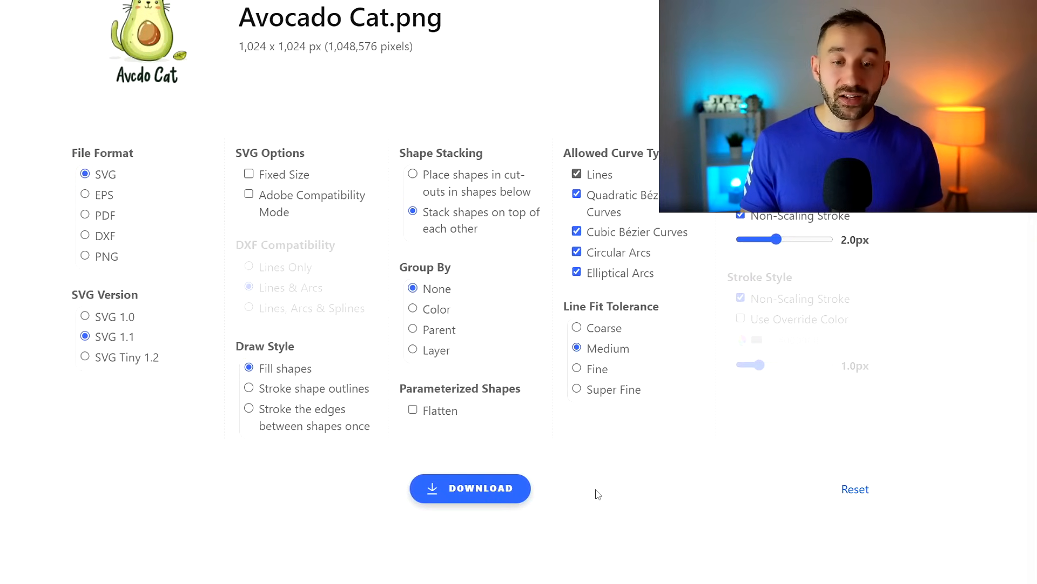
scroll(598, 494, "up", 1)
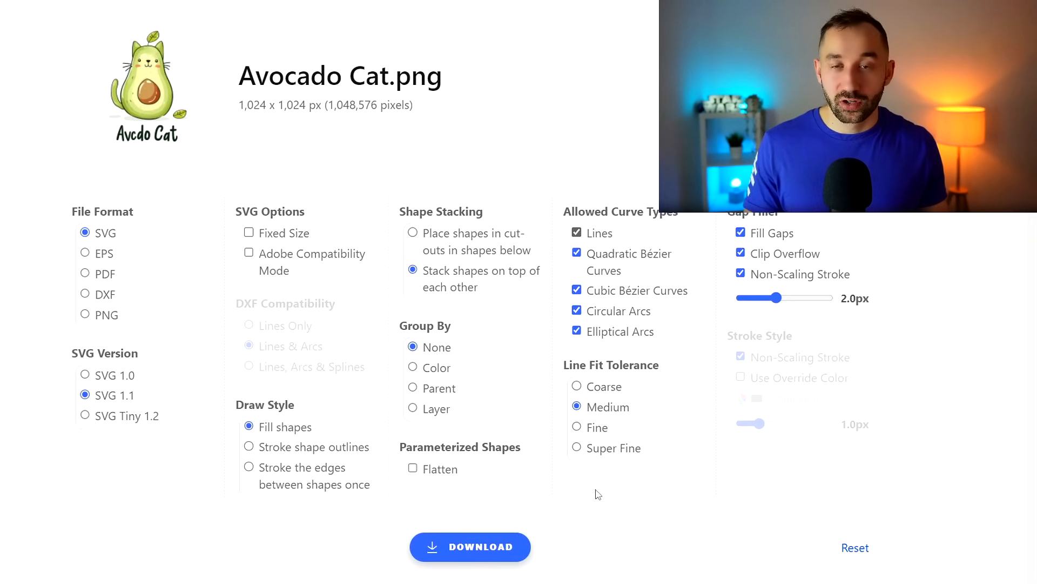
scroll(185, 193, "up", 1)
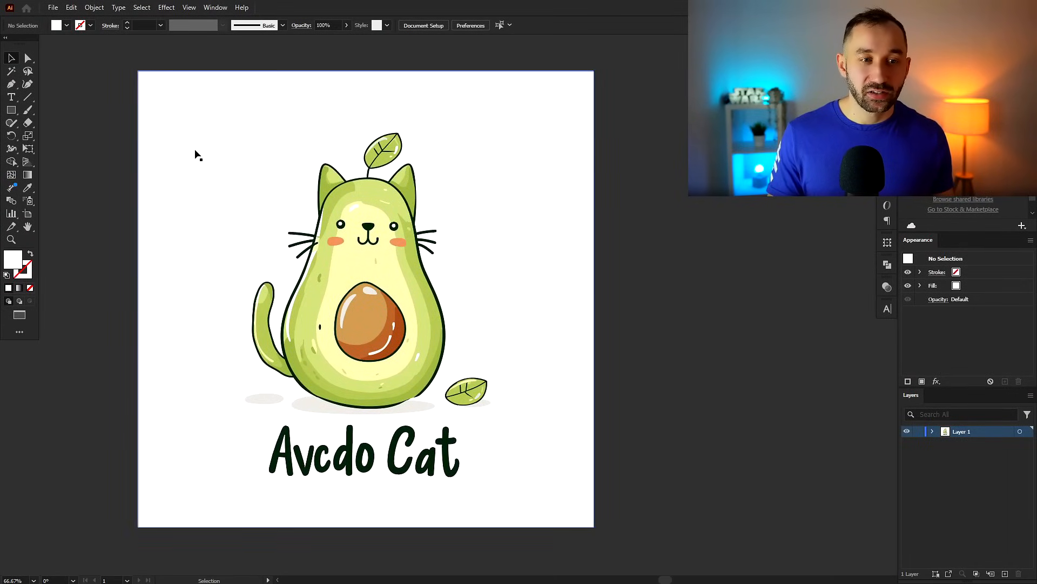
- In Adobe Illustrator, remove the white background shape and move the complete avocado cat artwork off the artboard
left_click_drag(191, 155, 473, 179)
left_click(472, 178)
left_click_drag(198, 103, 520, 523)
left_click_drag(392, 292, 734, 261)
left_click_drag(806, 382, 564, 332)
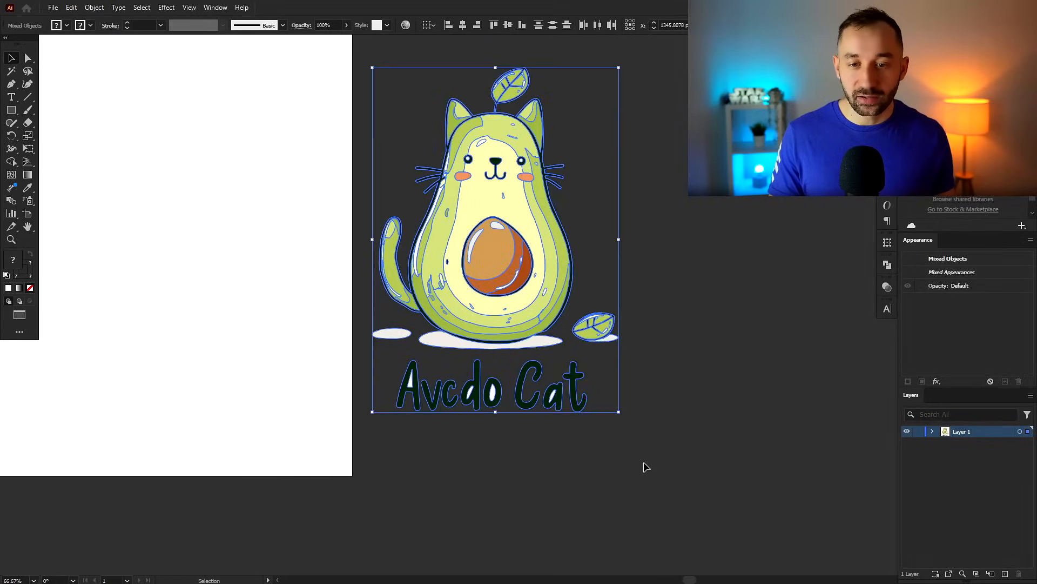
left_click(643, 462)
- Remove the white fills inside the letters A, d, o and a of the "Avcdo Cat" lettering with the Shape Builder
scroll(529, 413, "up", 1)
scroll(530, 413, "up", 2)
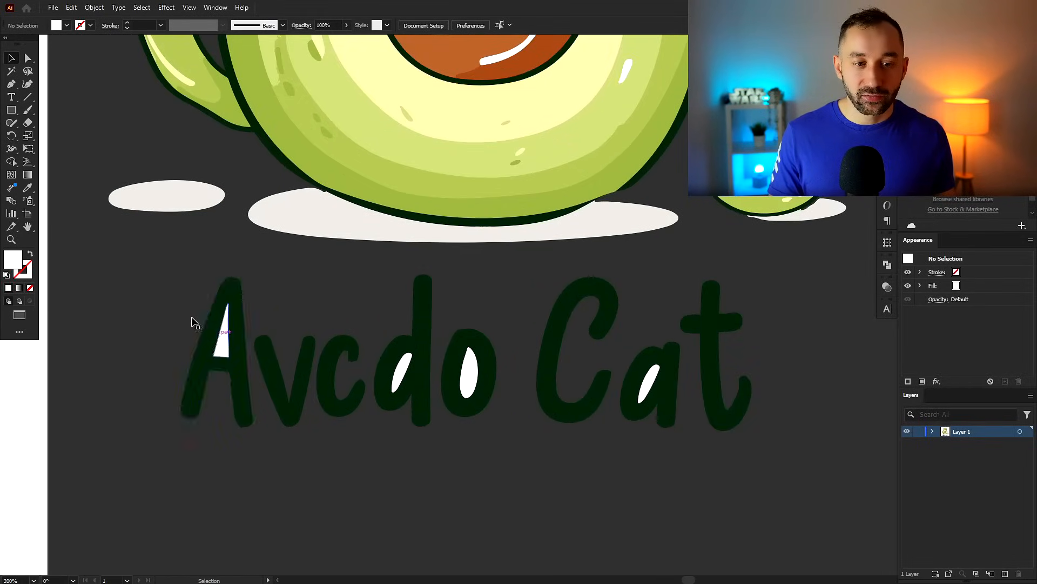
left_click_drag(132, 262, 822, 476)
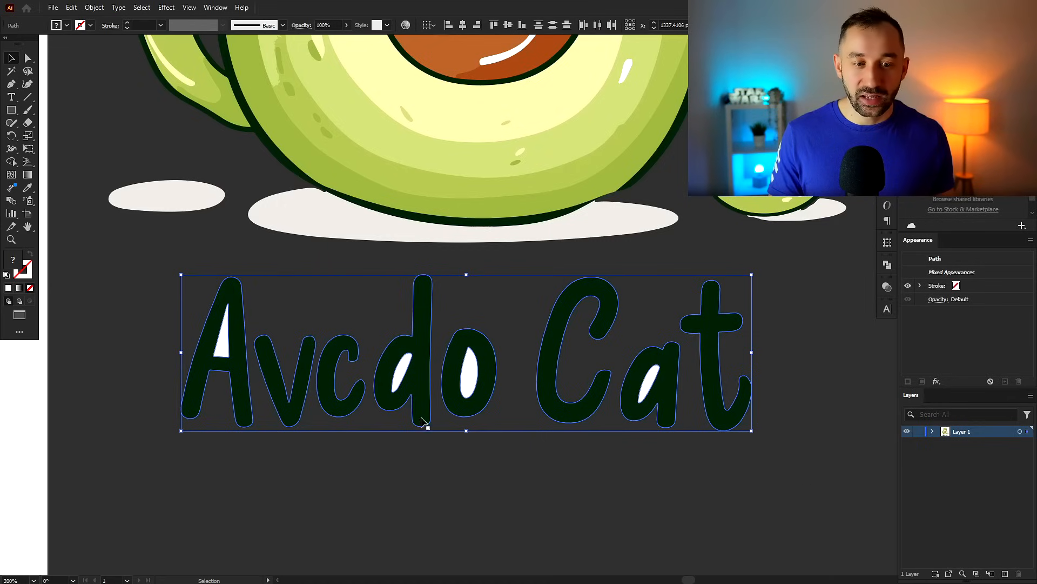
scroll(327, 397, "up", 2)
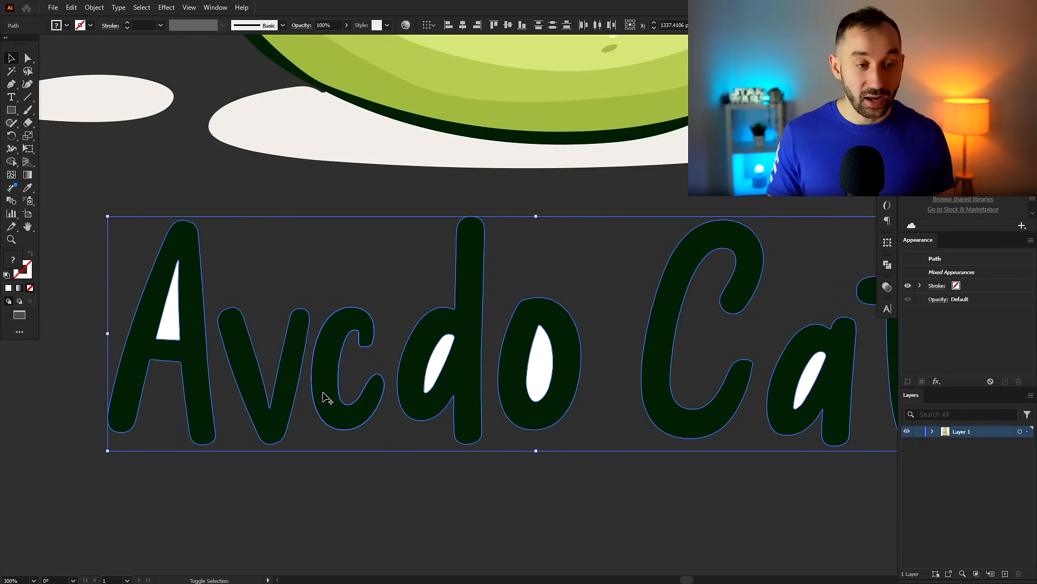
key("shift+m")
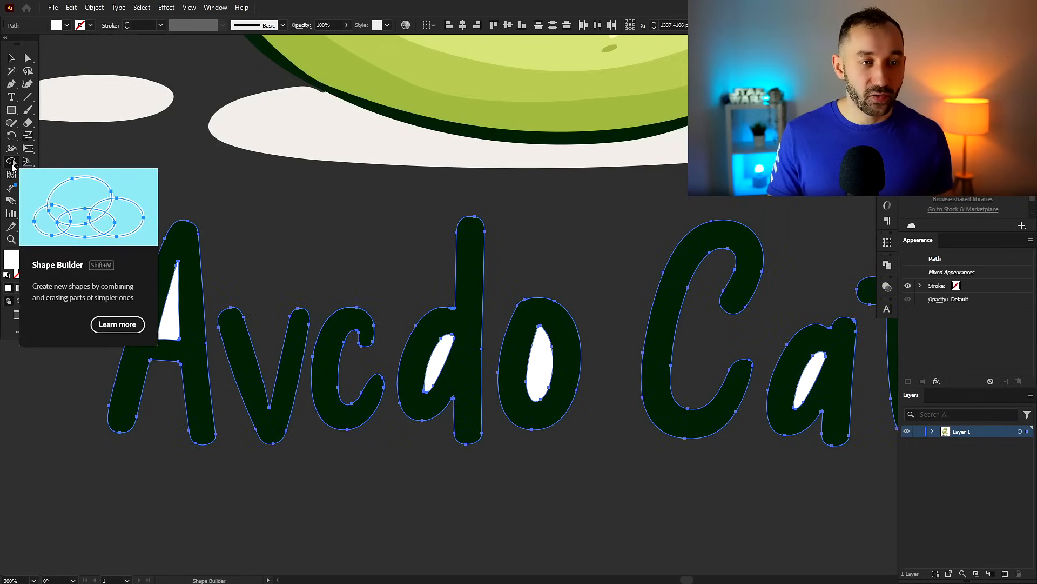
left_click(173, 324)
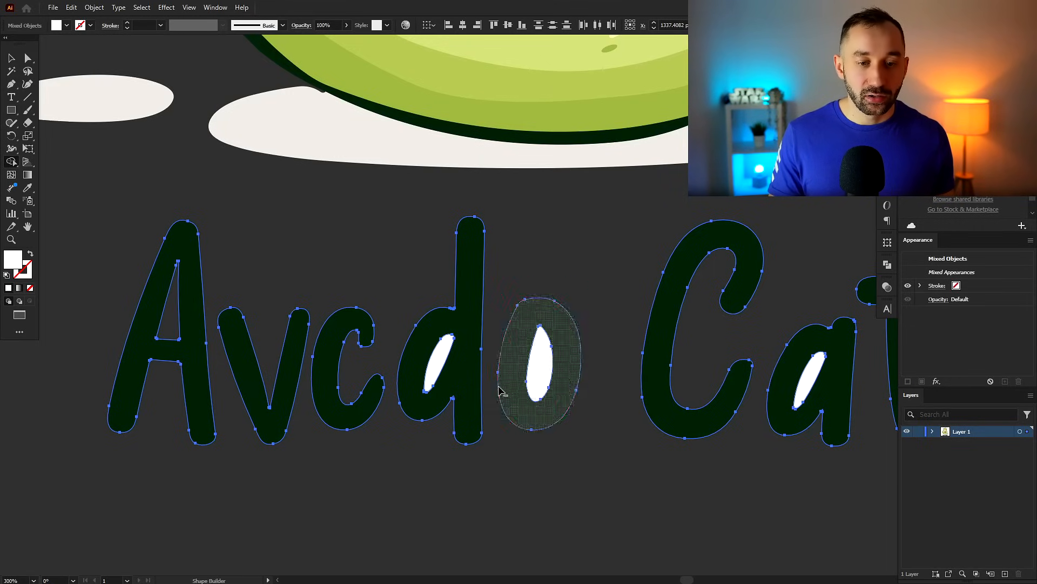
left_click(440, 363)
left_click(543, 367)
left_click(811, 379)
scroll(810, 381, "down", 1)
- Select the whole avocado cat artwork with its lettering, move it back onto the white artboard and deselect it
left_click_drag(816, 377, 602, 381)
scroll(602, 381, "down", 2)
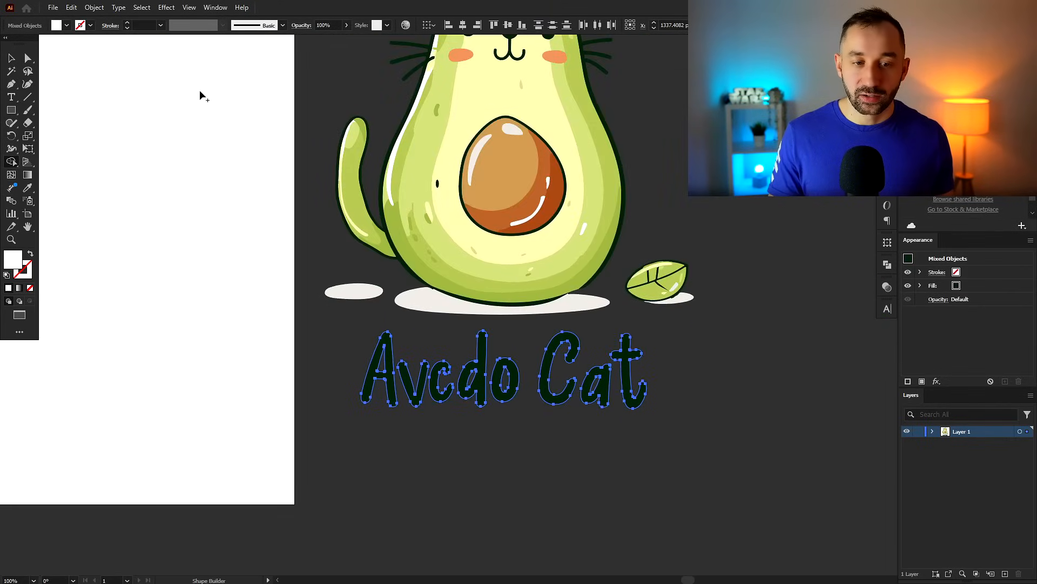
left_click(13, 55)
scroll(376, 170, "down", 1)
left_click_drag(368, 159, 500, 295)
left_click_drag(424, 115, 760, 498)
left_click_drag(631, 344, 224, 347)
left_click_drag(223, 347, 379, 352)
left_click_drag(472, 307, 514, 302)
left_click_drag(367, 306, 375, 301)
left_click(521, 335)
- Move the letters "Av" away from "cdo" to open a one-letter gap between v and c
scroll(384, 482, "up", 2)
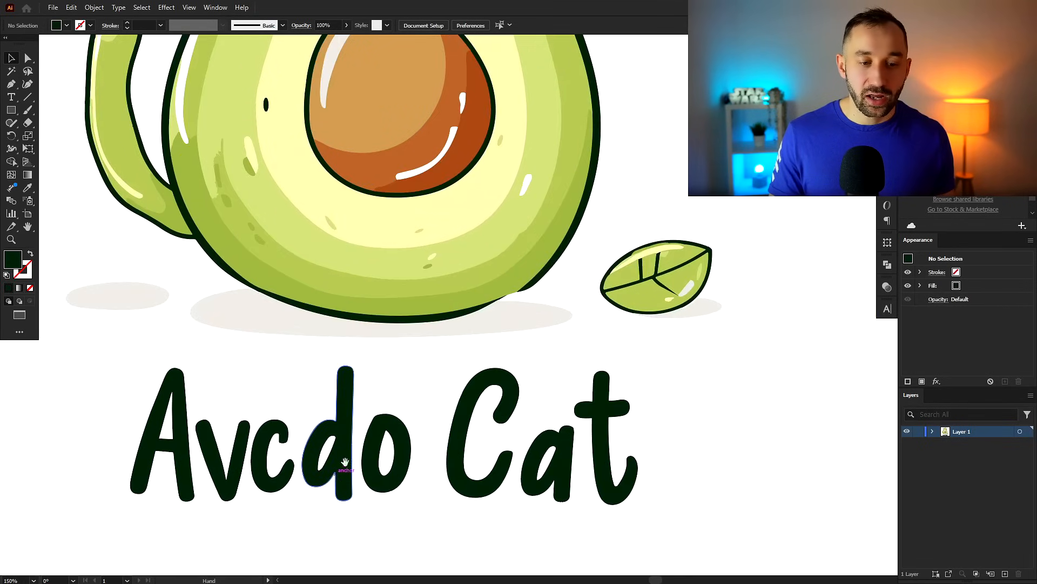
scroll(348, 424, "up", 1)
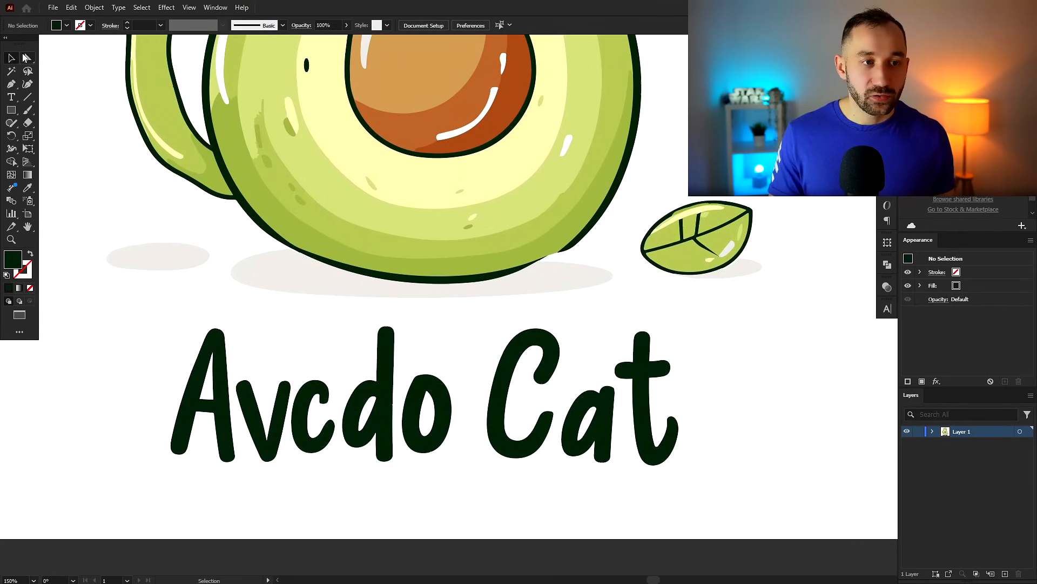
left_click(27, 58)
scroll(238, 492, "up", 2)
left_click(210, 354)
left_click_drag(239, 339, 330, 361)
left_click(369, 387, "shift")
scroll(370, 393, "down", 1)
left_click_drag(367, 393, 288, 389)
- Duplicate the letter o of "cdo" into the gap between v and c
left_click(579, 366)
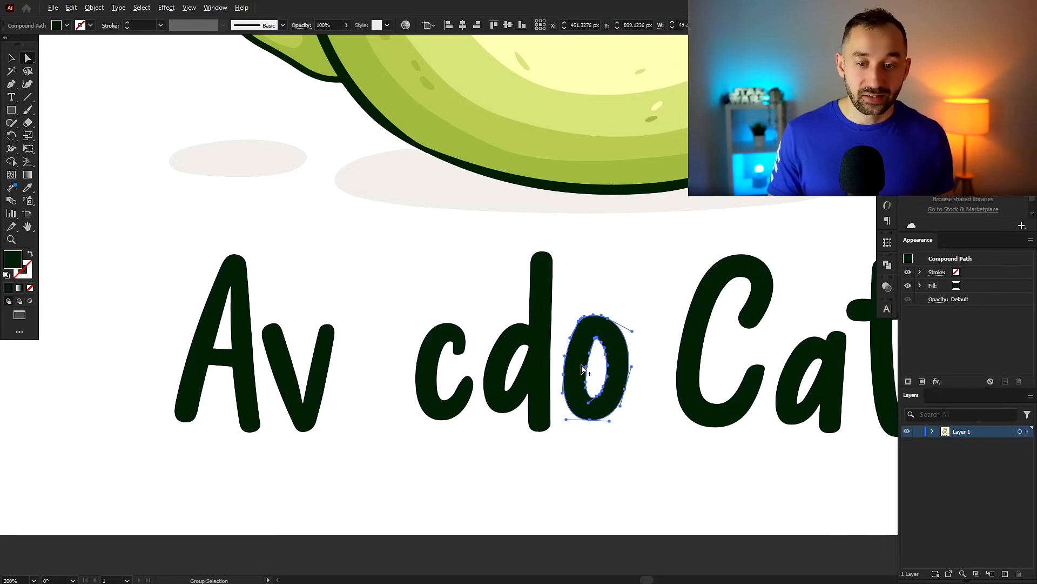
left_click_drag(582, 369, 361, 372)
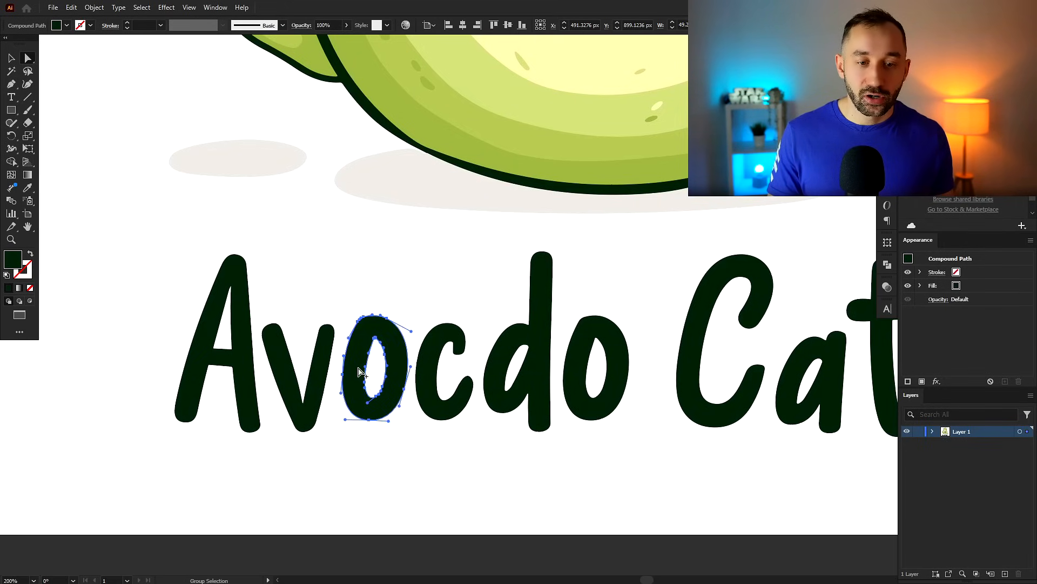
scroll(360, 372, "down", 1)
left_click_drag(471, 374, 393, 380)
scroll(389, 374, "down", 1)
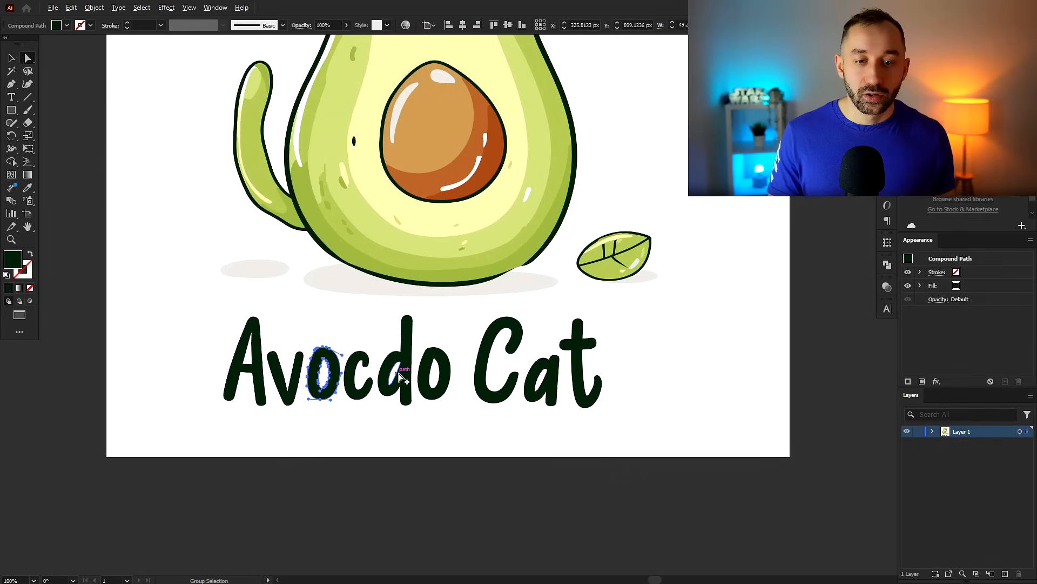
- Select the letters "Avoc" and shift them away from "do" to open a gap between c and d
scroll(278, 347, "up", 1)
left_click_drag(172, 284, 158, 306)
left_click_drag(360, 397, 303, 398)
- Duplicate the letter a of "Cat" into the gap between c and d and fine-tune its position between them
left_click(657, 391)
left_click_drag(657, 391, 410, 398)
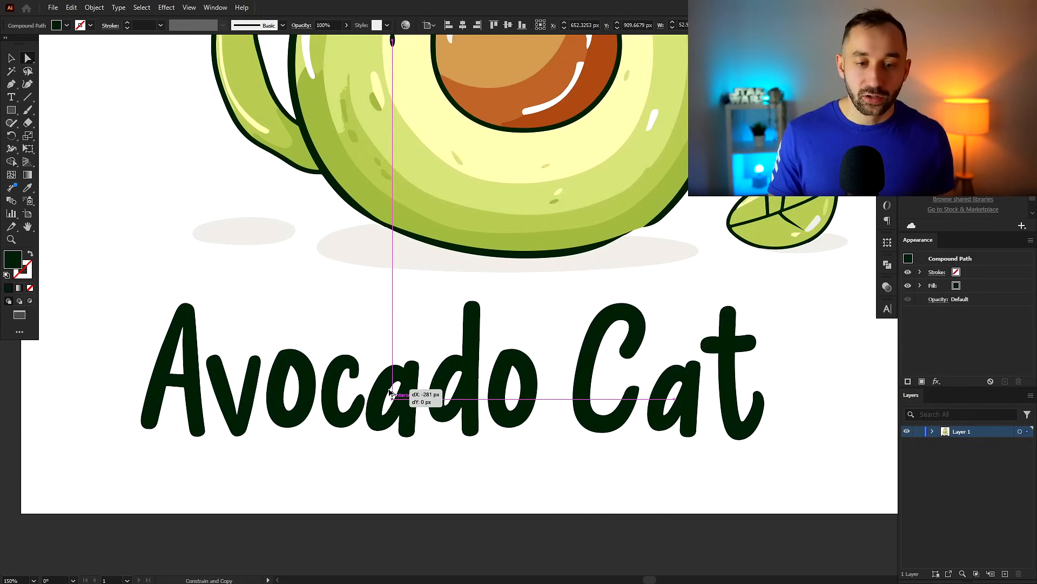
scroll(400, 391, "up", 3)
scroll(392, 382, "down", 5)
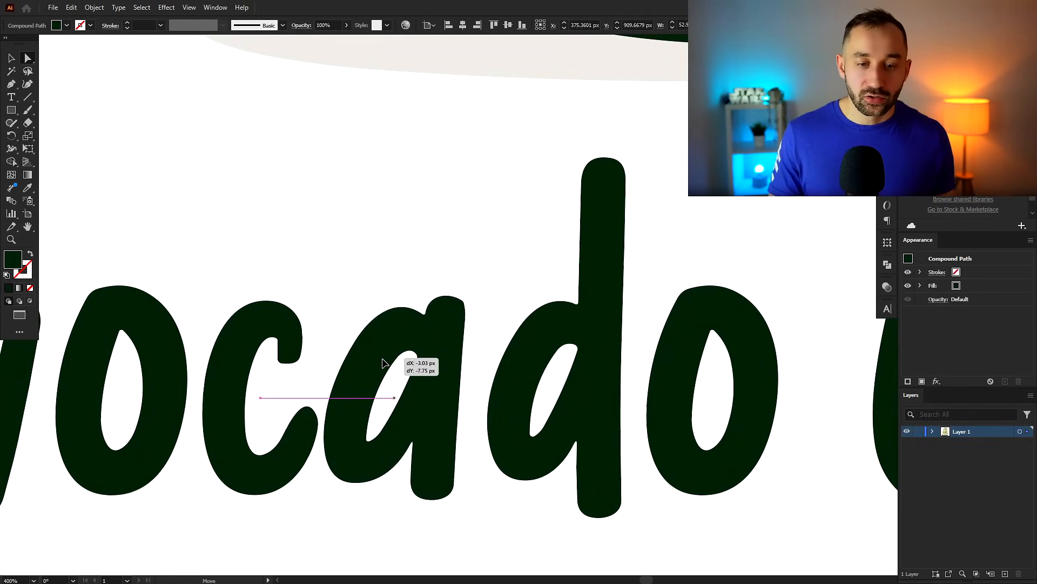
left_click(434, 432)
- Group all the letters of the "Avocado Cat" lettering and center the group horizontally on the artboard
scroll(449, 426, "down", 1)
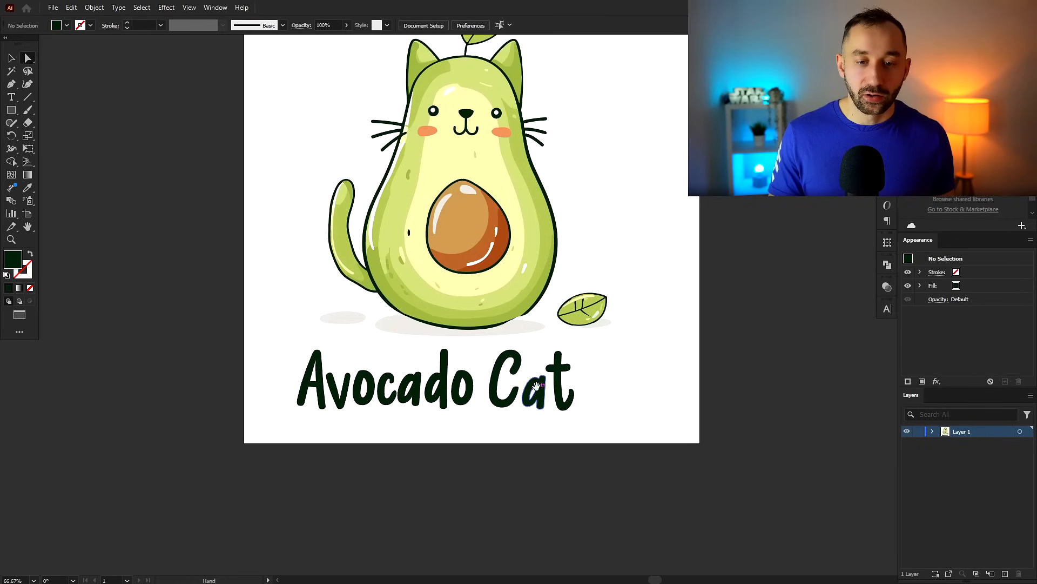
left_click_drag(533, 386, 468, 415)
left_click(11, 56)
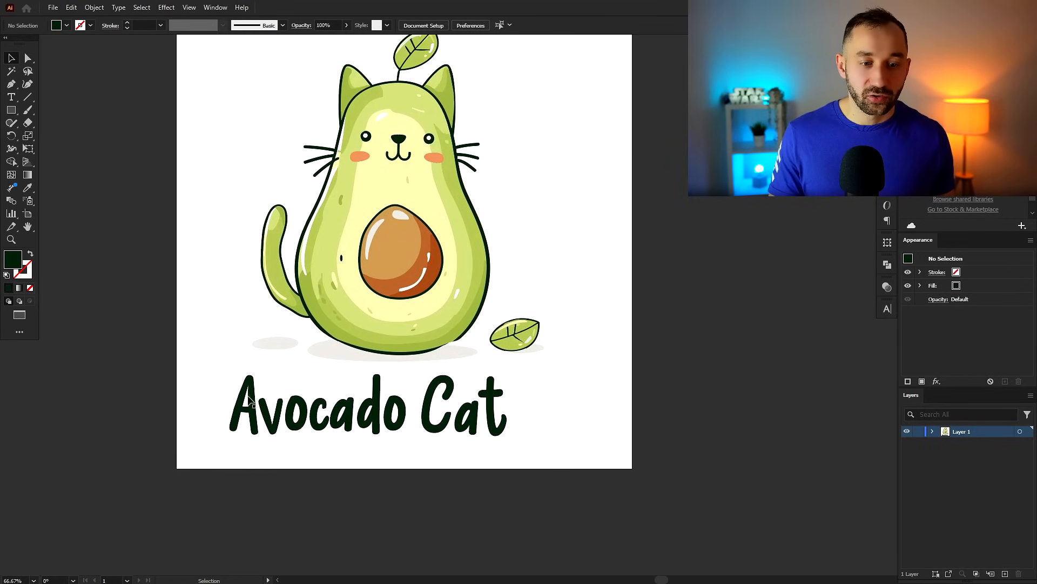
scroll(295, 408, "up", 1)
left_click_drag(165, 349, 639, 483)
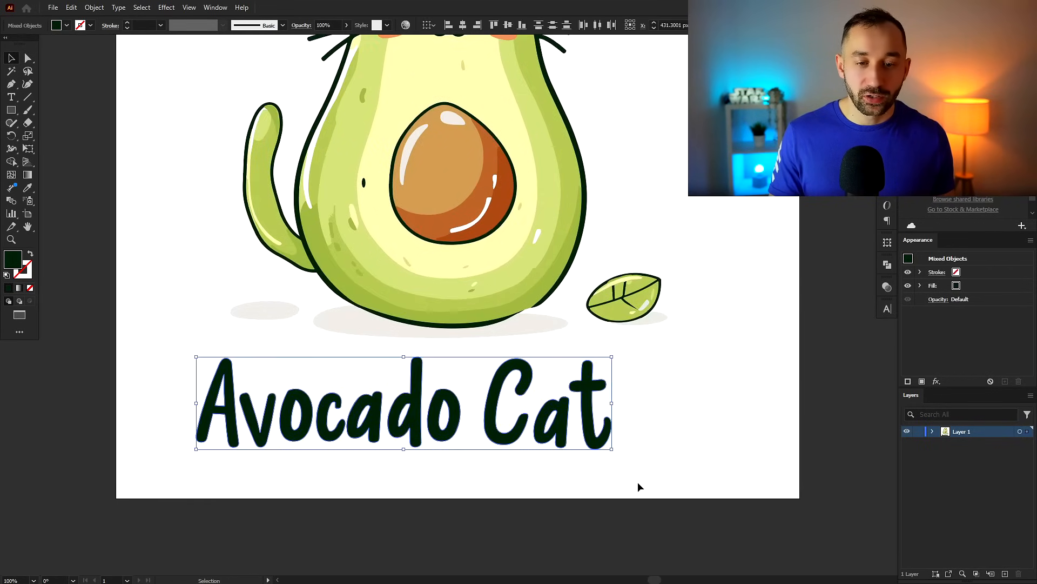
key("ctrl+g")
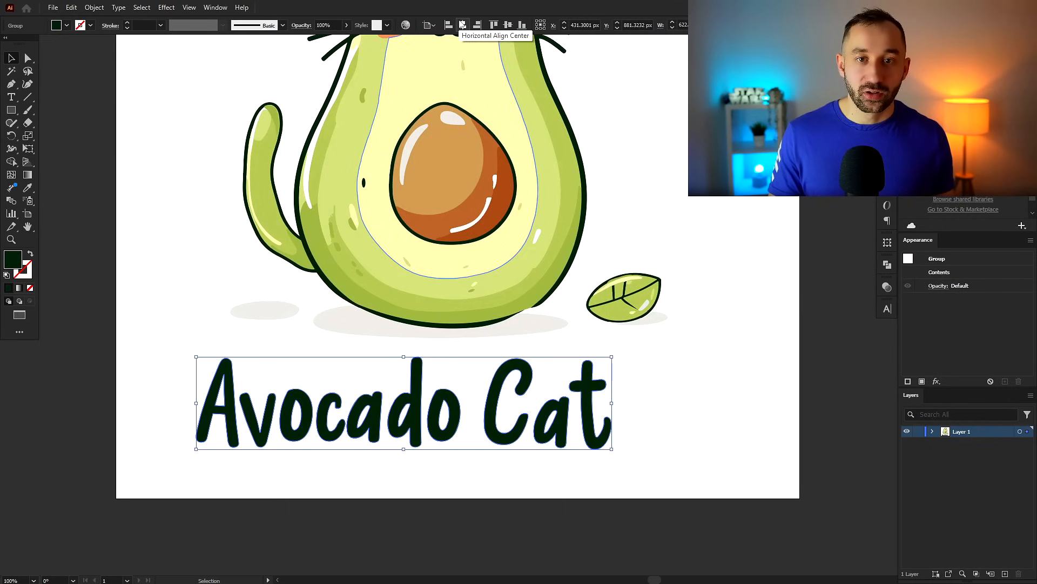
left_click(462, 24)
- Enlarge the "Avocado Cat" lettering group proportionally about its center to about 745 px wide
left_click(679, 336)
left_click_drag(708, 287, 428, 468)
scroll(641, 362, "down", 1)
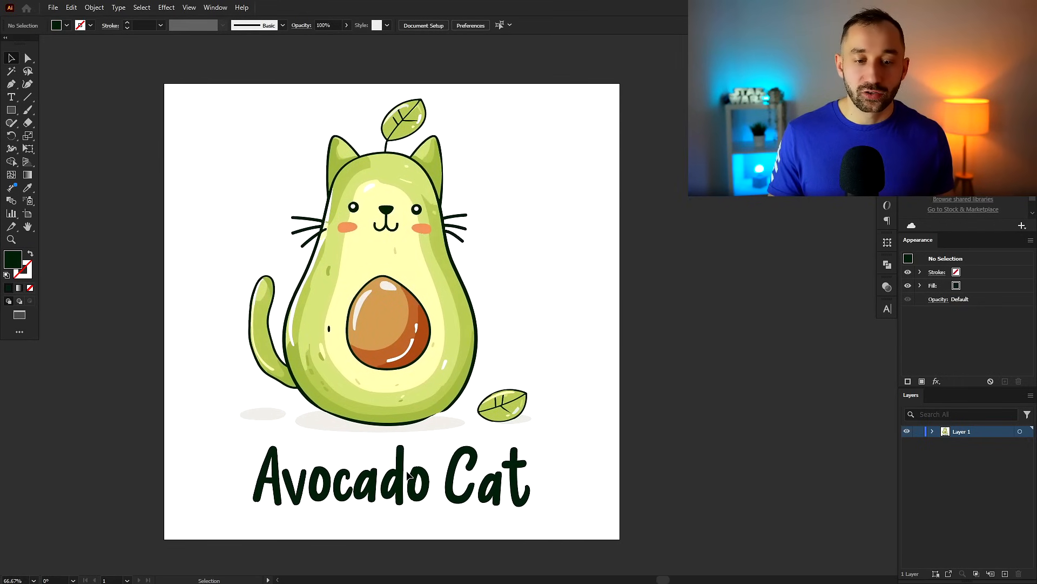
left_click(409, 475)
left_click_drag(532, 479, 560, 479)
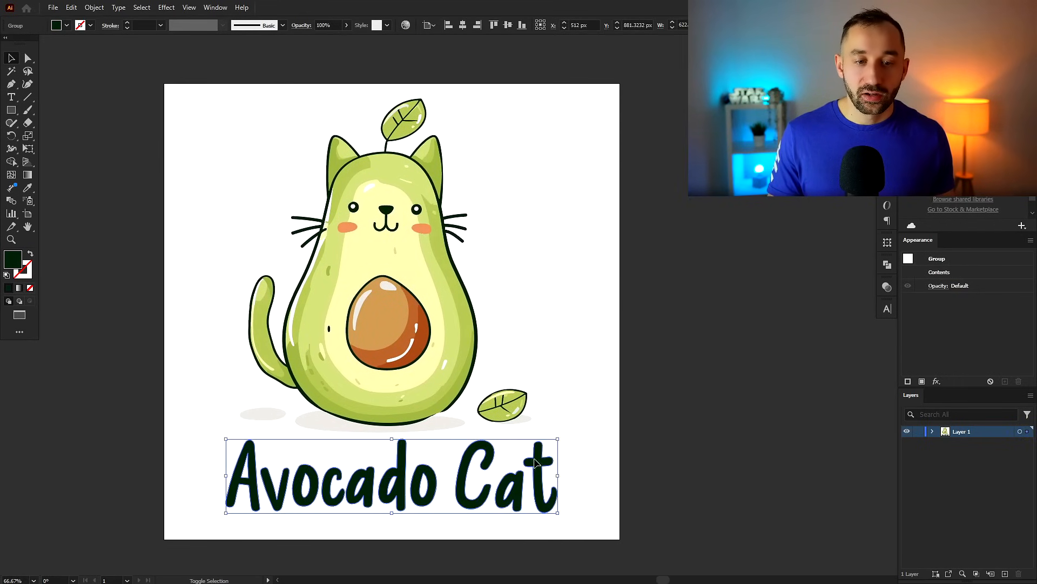
- Scale the avocado cat illustration up slightly about its center, keeping its proportions
left_click(346, 263)
left_click_drag(588, 409, 571, 434)
left_click_drag(534, 265, 569, 268)
- Move the lettering group about 21 px down from the illustration and enlarge it slightly about its center
left_click(599, 322)
left_click(299, 489)
left_click_drag(298, 489, 300, 498)
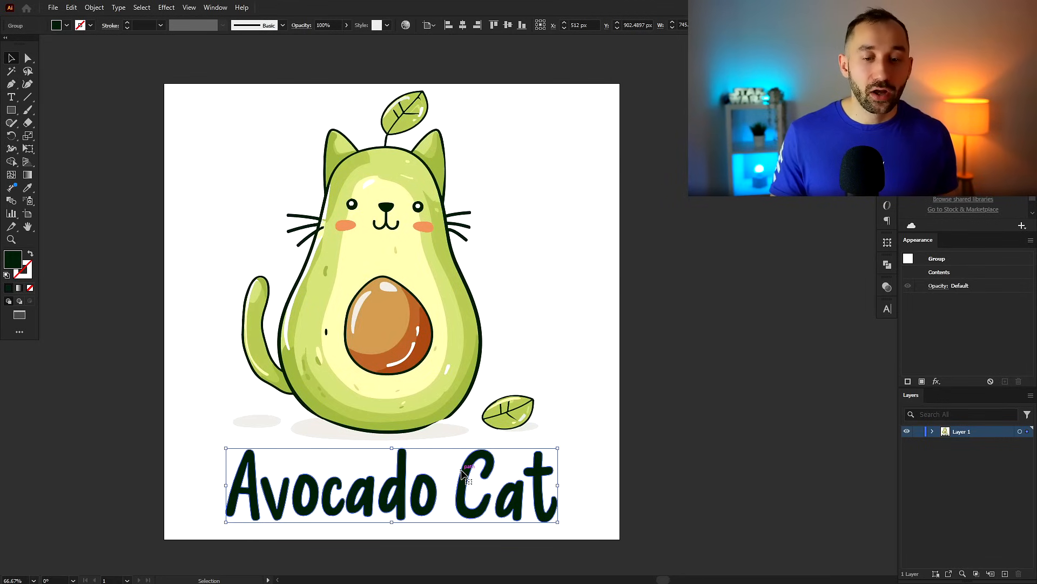
left_click_drag(562, 486, 567, 486)
left_click(497, 432)
scroll(497, 432, "up", 1)
left_click_drag(504, 186, 546, 234)
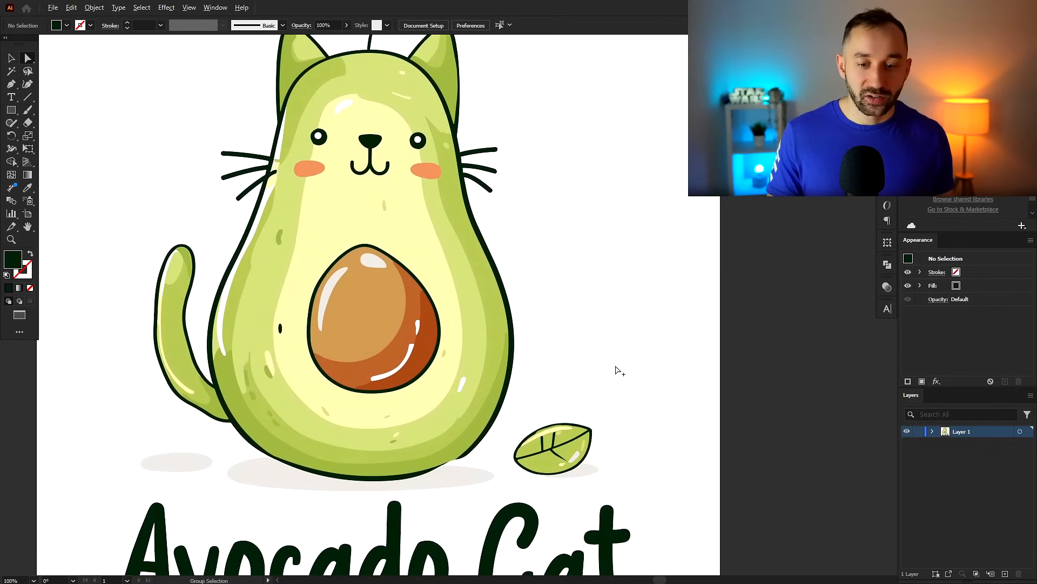
scroll(618, 366, "down", 1)
left_click_drag(625, 347, 574, 357)
left_click_drag(593, 307, 607, 300)
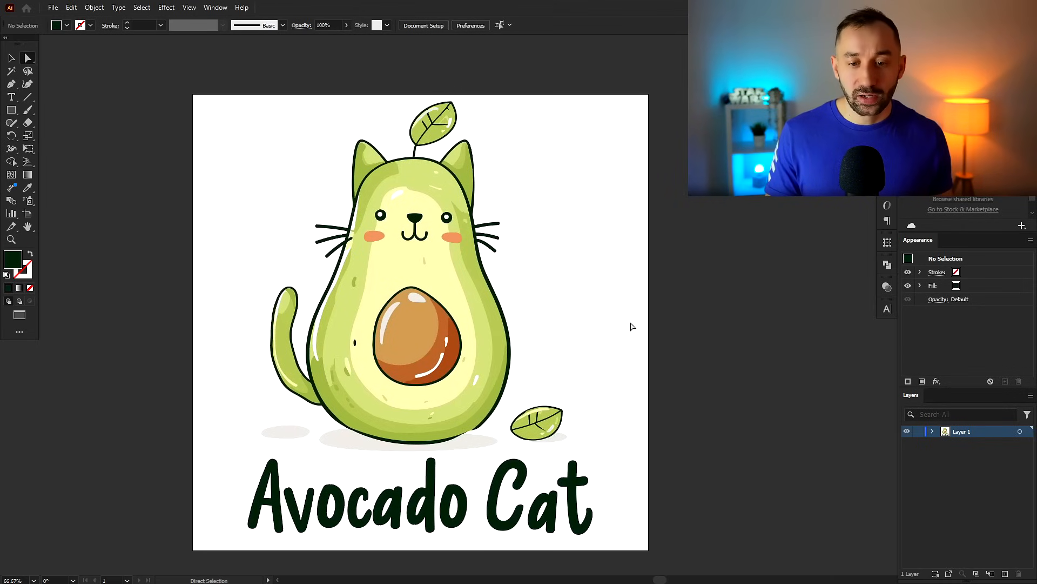